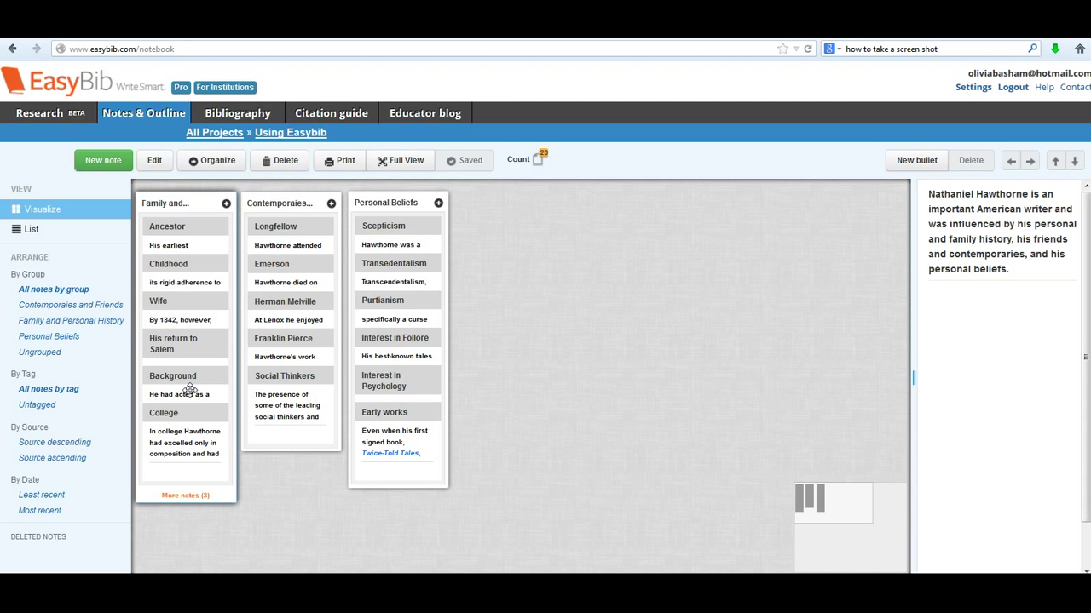
Step: Preview the Scepticism note's text on the Visualize board
mouse_move(245, 365)
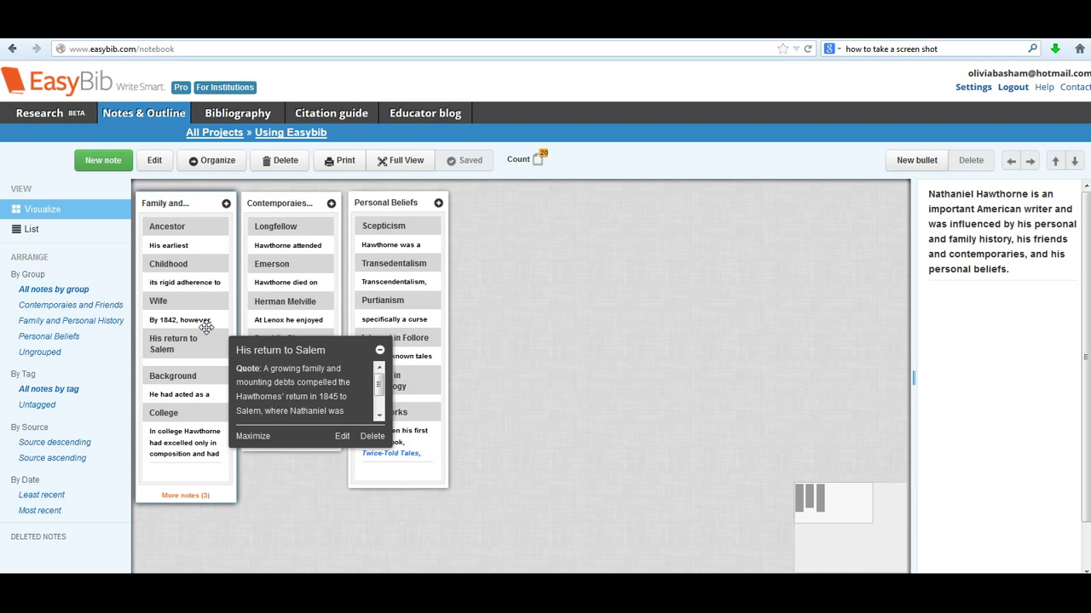
mouse_move(299, 276)
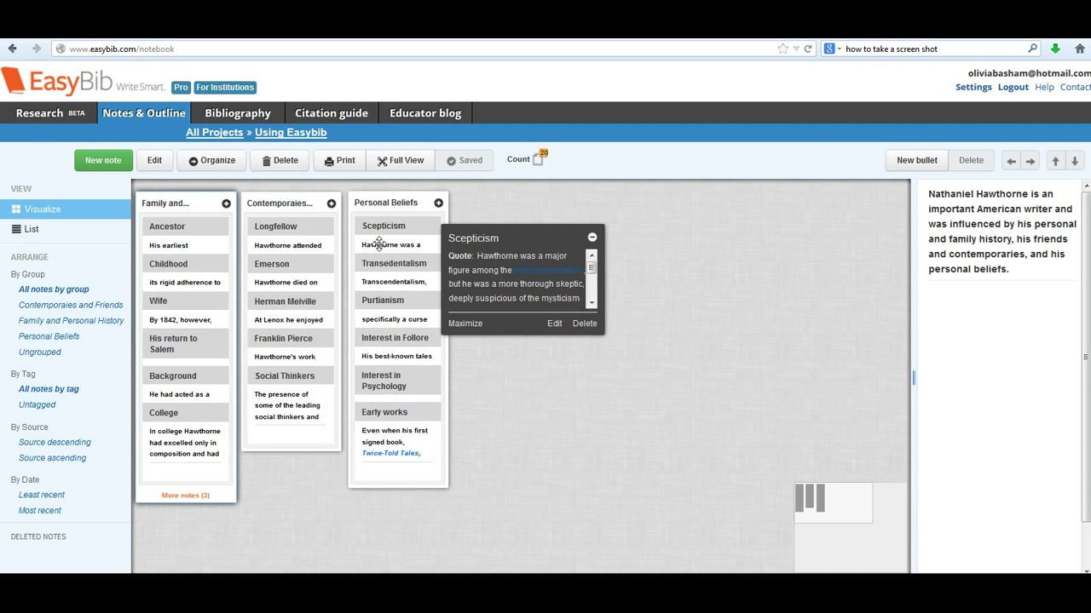
mouse_move(398, 257)
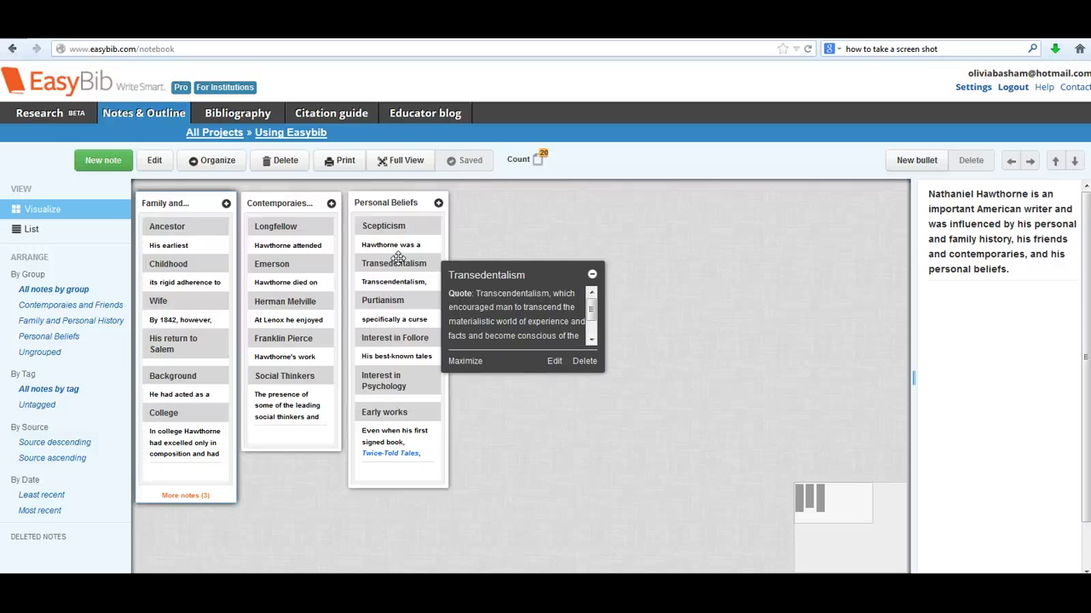
mouse_move(314, 305)
left_click(412, 227)
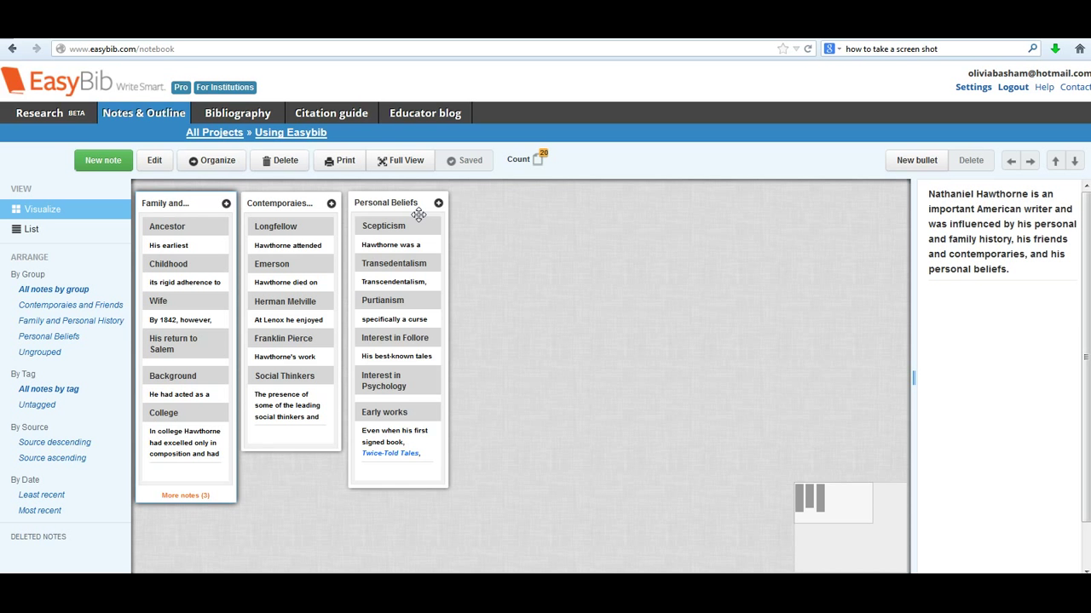
Step: Add Personal Beliefs, Contemporaies and Friends, and Family and Personal History to the outline as sections
left_click_drag(419, 215, 1013, 328)
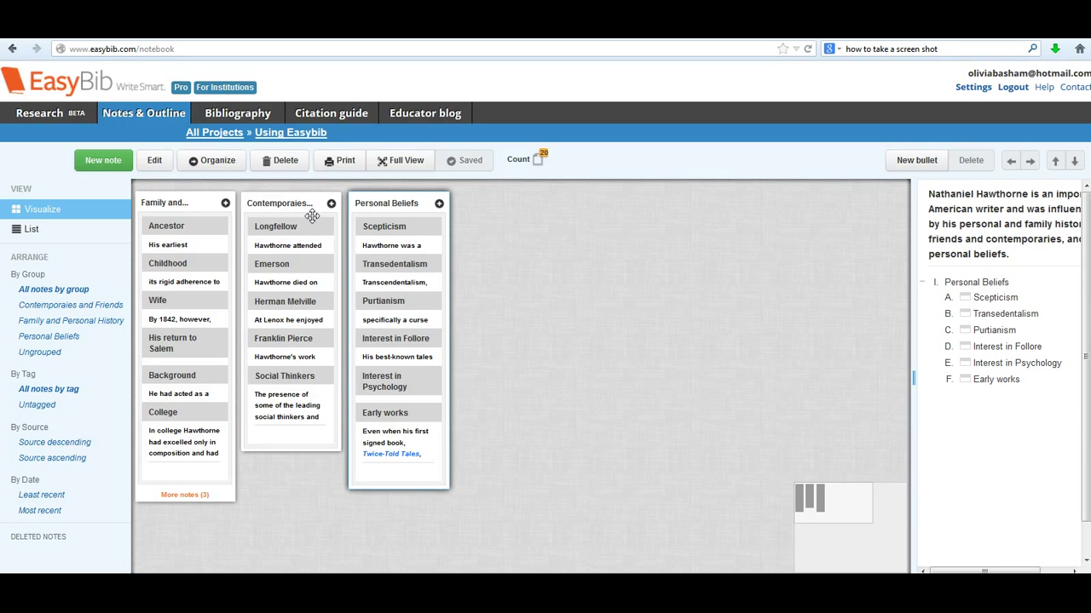
left_click_drag(312, 215, 1004, 419)
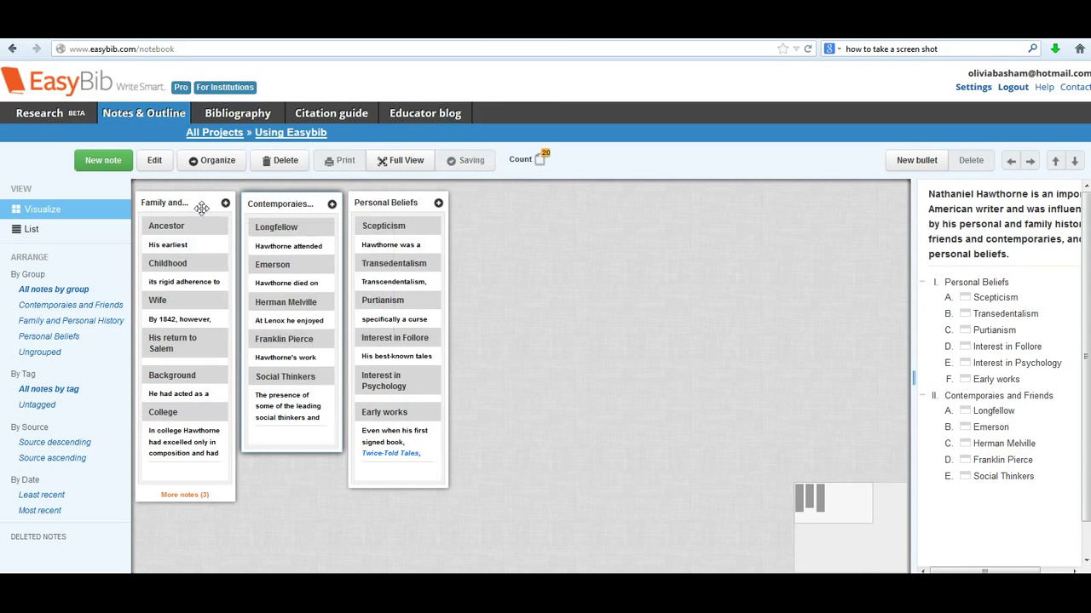
left_click_drag(200, 208, 1022, 498)
scroll(1088, 468, "down", 1)
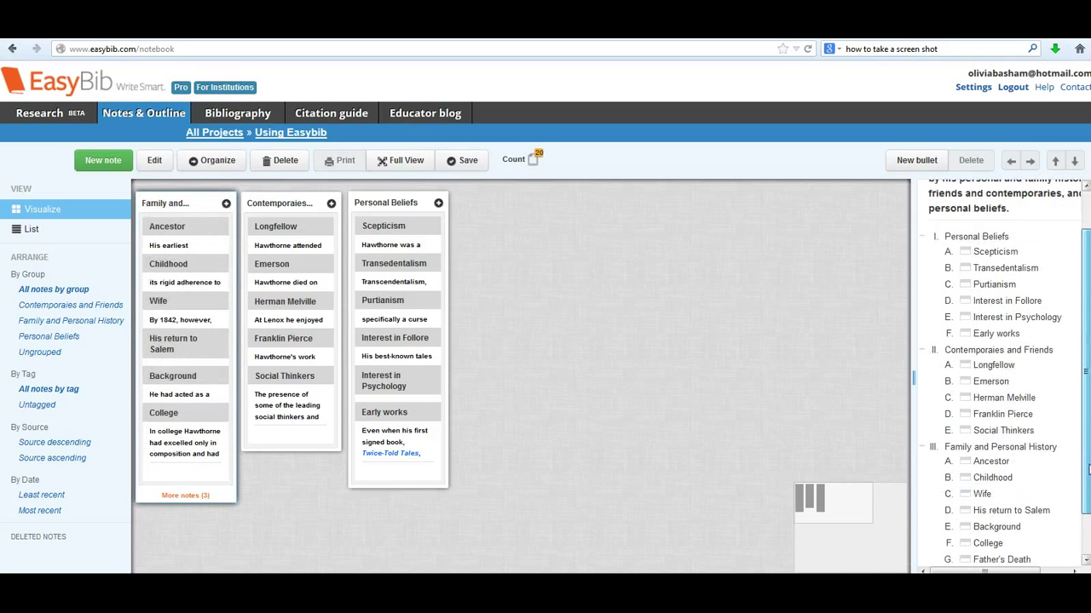
scroll(1088, 468, "down", 1)
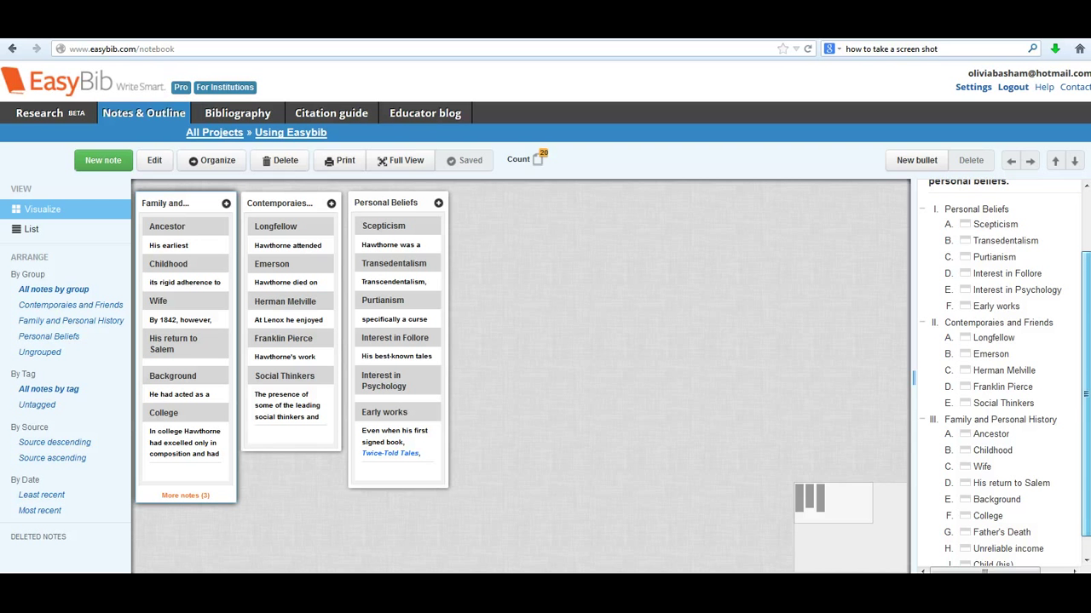
scroll(1001, 375, "down", 1)
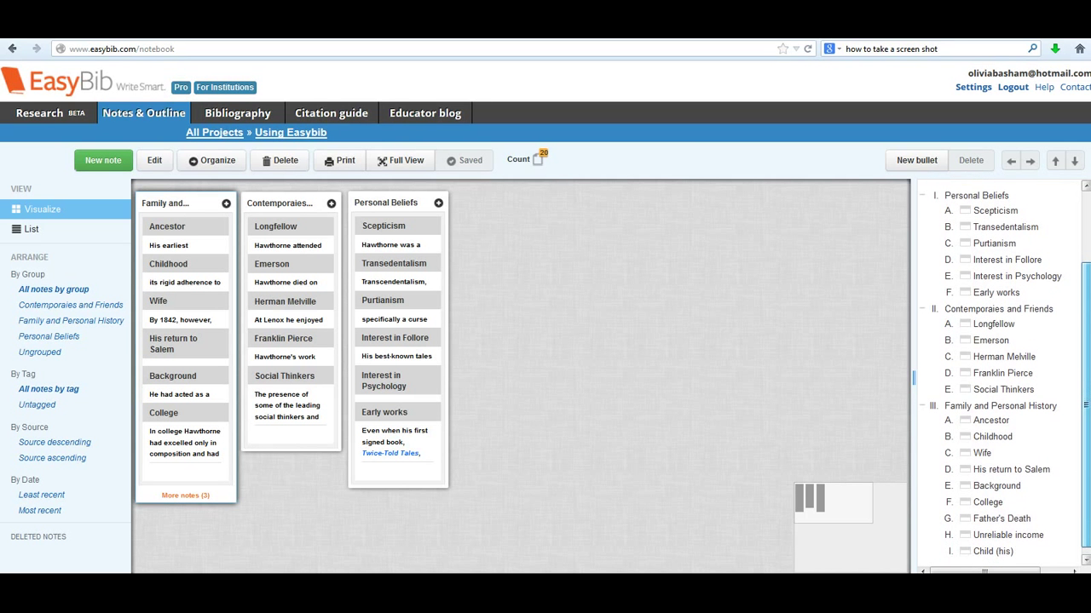
scroll(1088, 509, "down", 1)
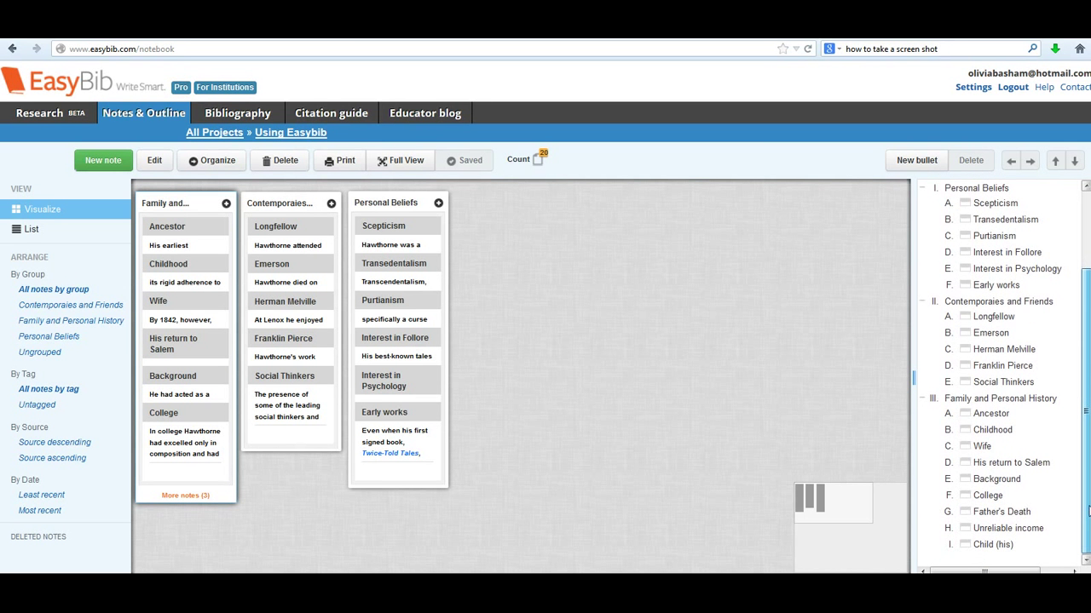
mouse_move(1088, 510)
left_mouse_down()
mouse_move(1088, 428)
mouse_move(1087, 503)
left_mouse_up()
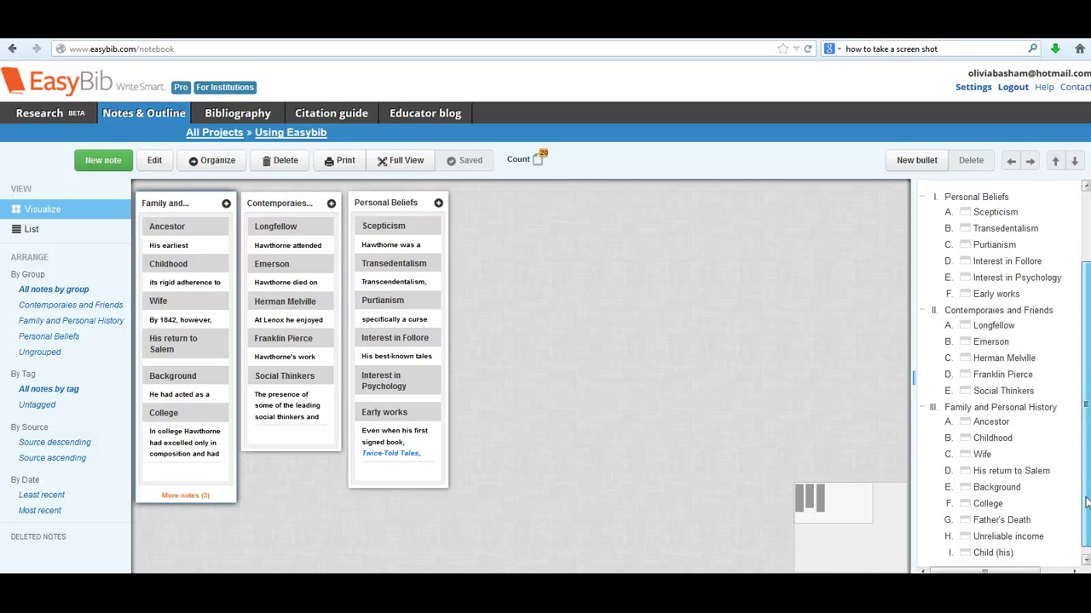
left_click_drag(1088, 502, 1087, 419)
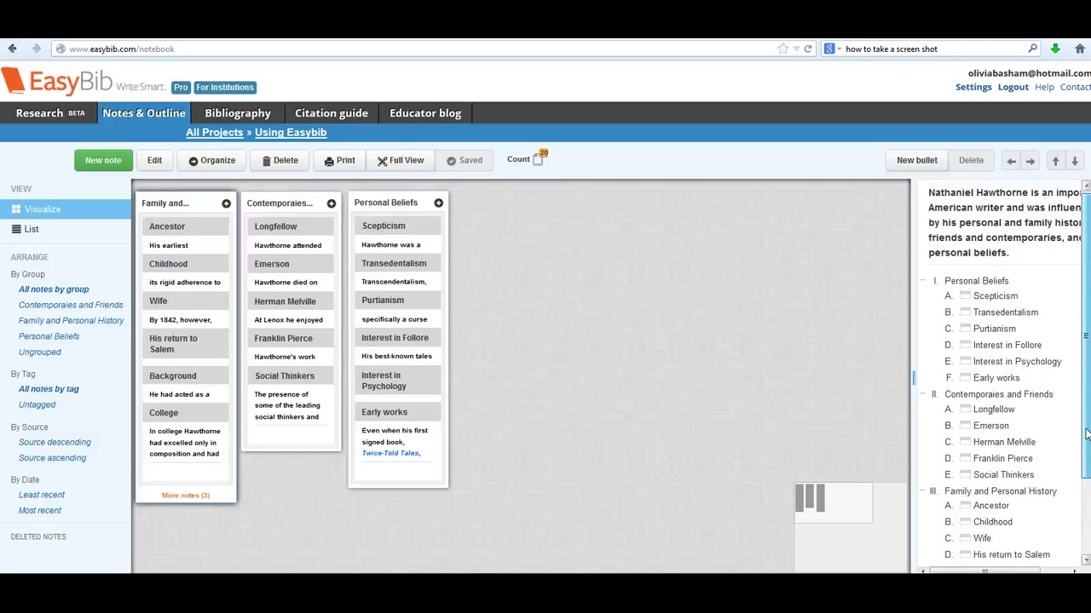
left_click(997, 393)
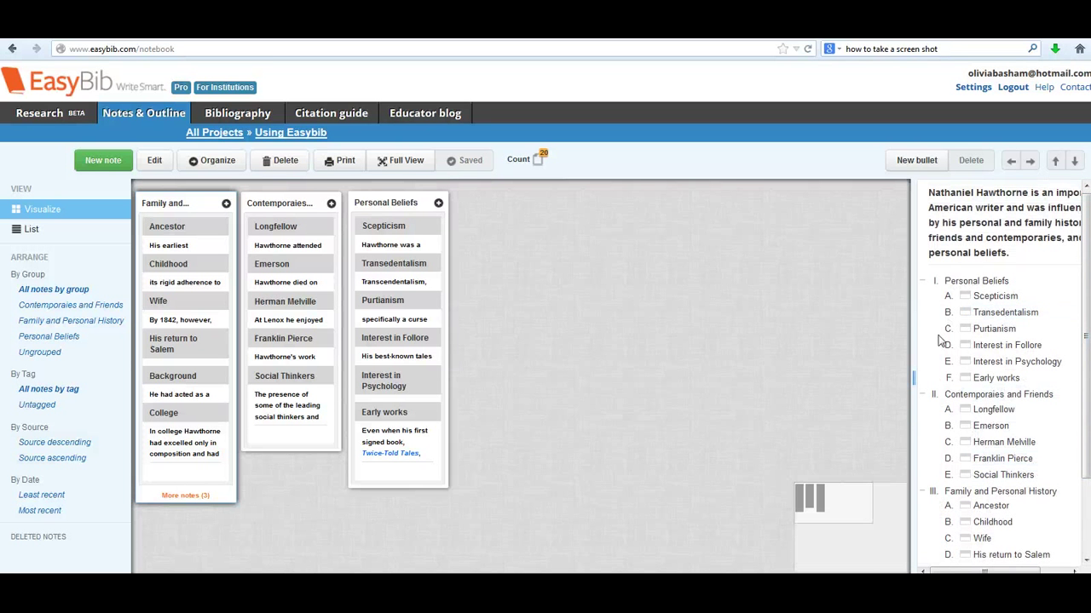
left_click(1013, 255)
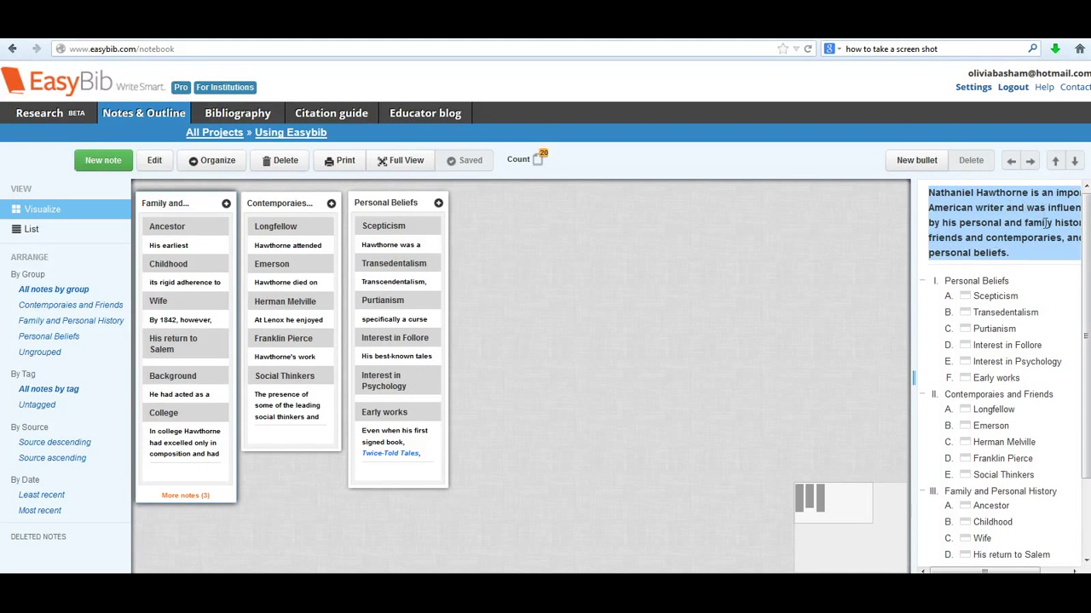
left_click(979, 274)
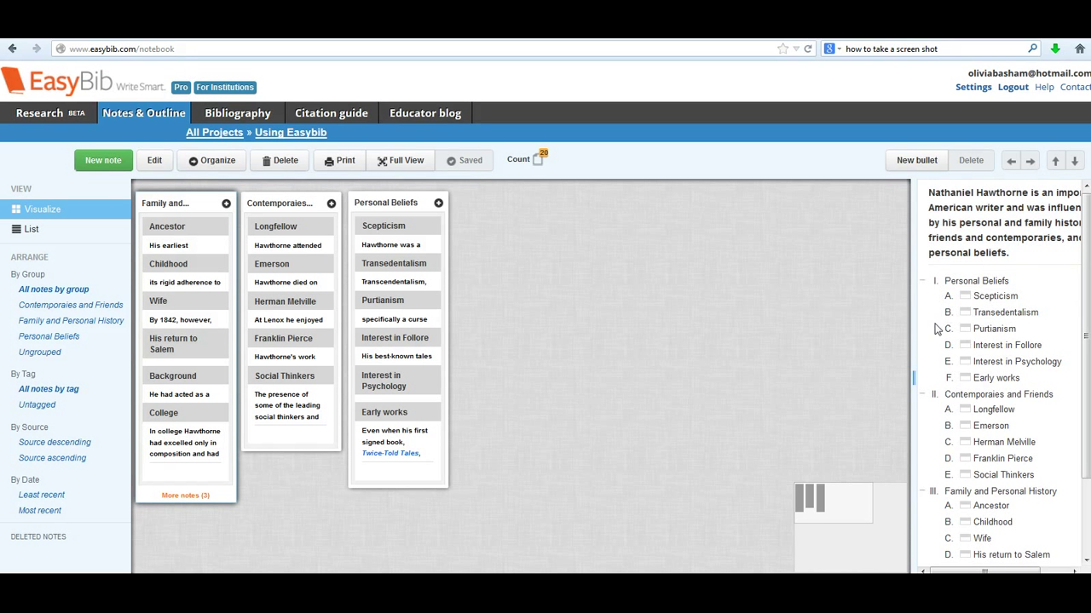
left_click(964, 256)
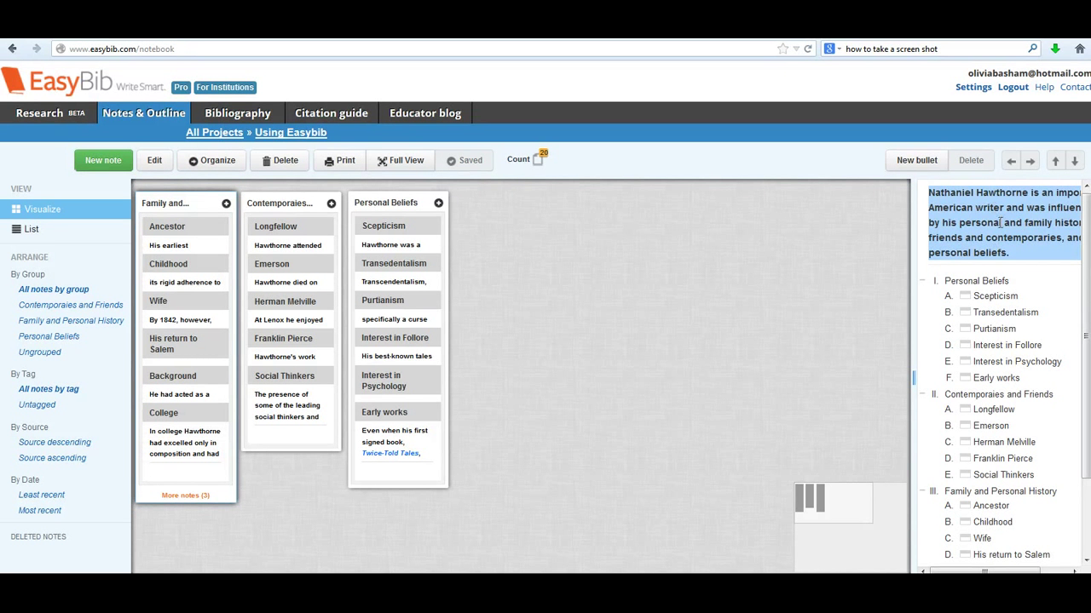
left_click(928, 358)
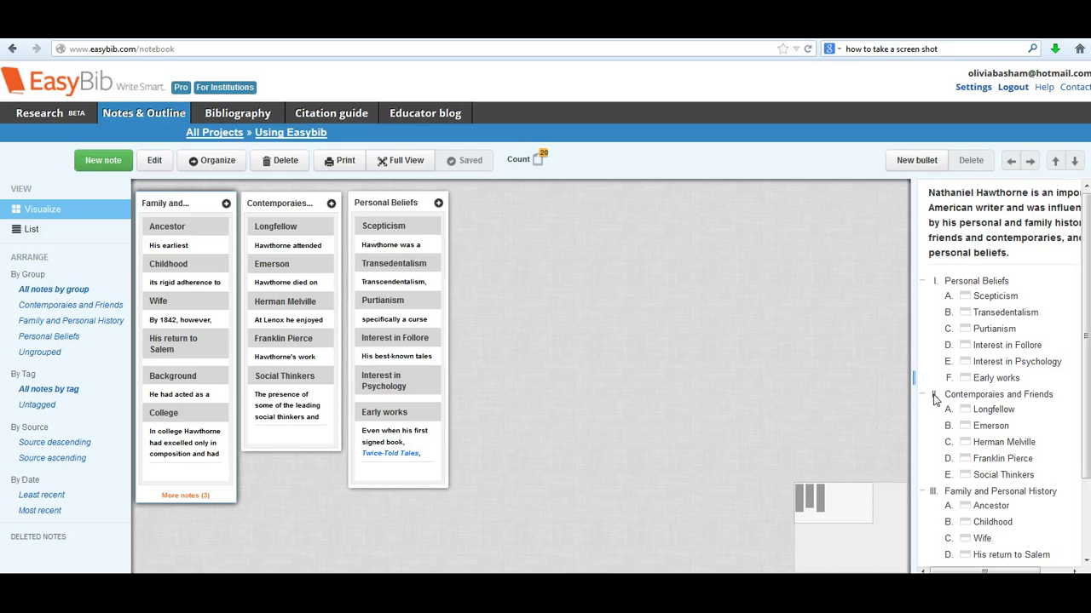
left_click(1000, 491)
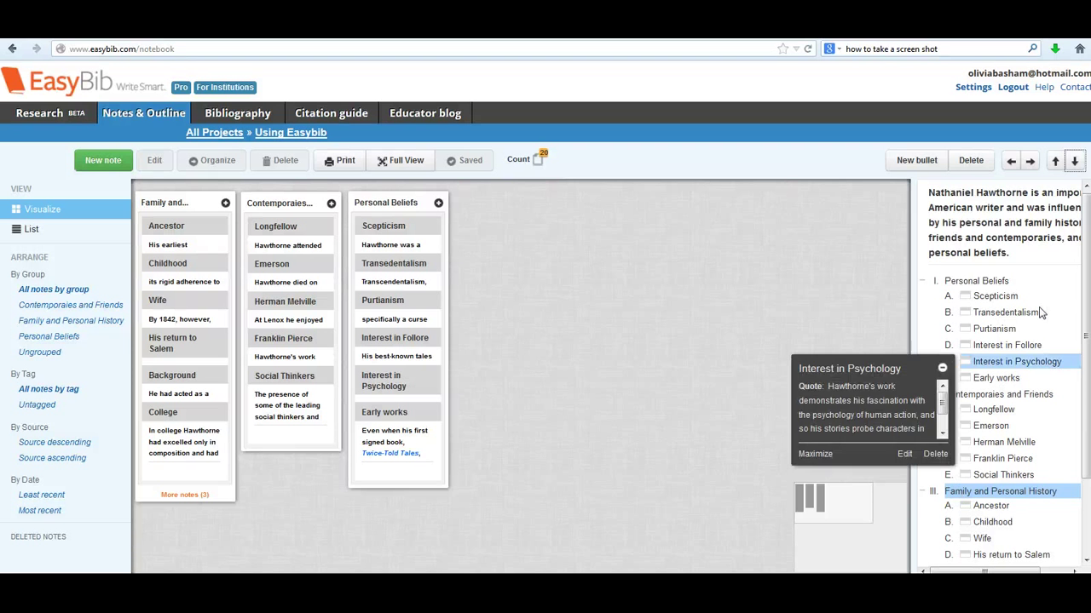
Step: Move Family and Personal History up to section I and Personal Beliefs down to section III
left_click(1055, 161)
left_click(1055, 162)
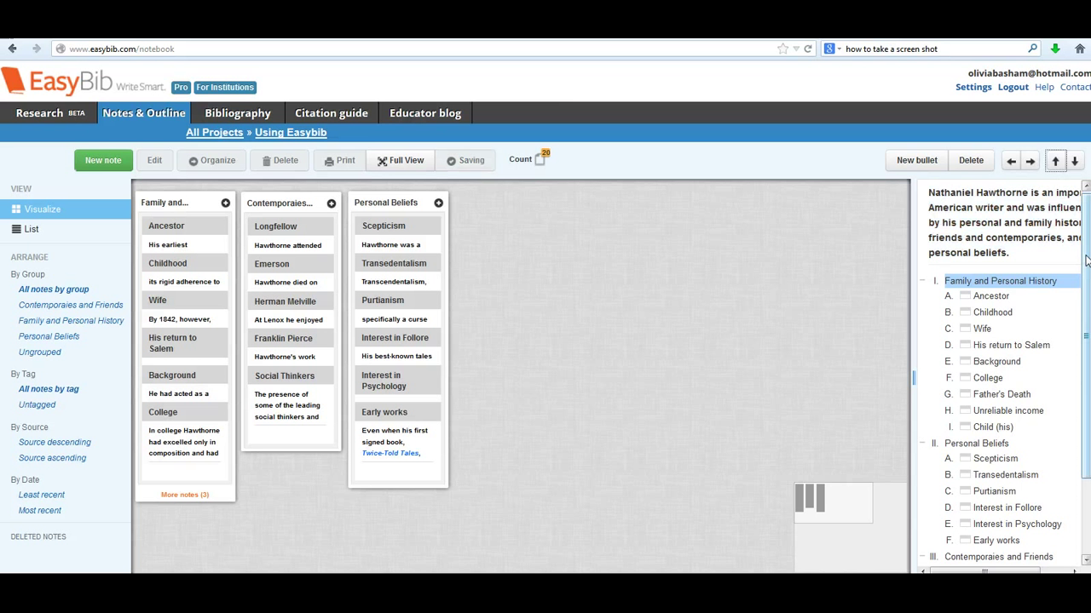
scroll(1086, 259, "down", 2)
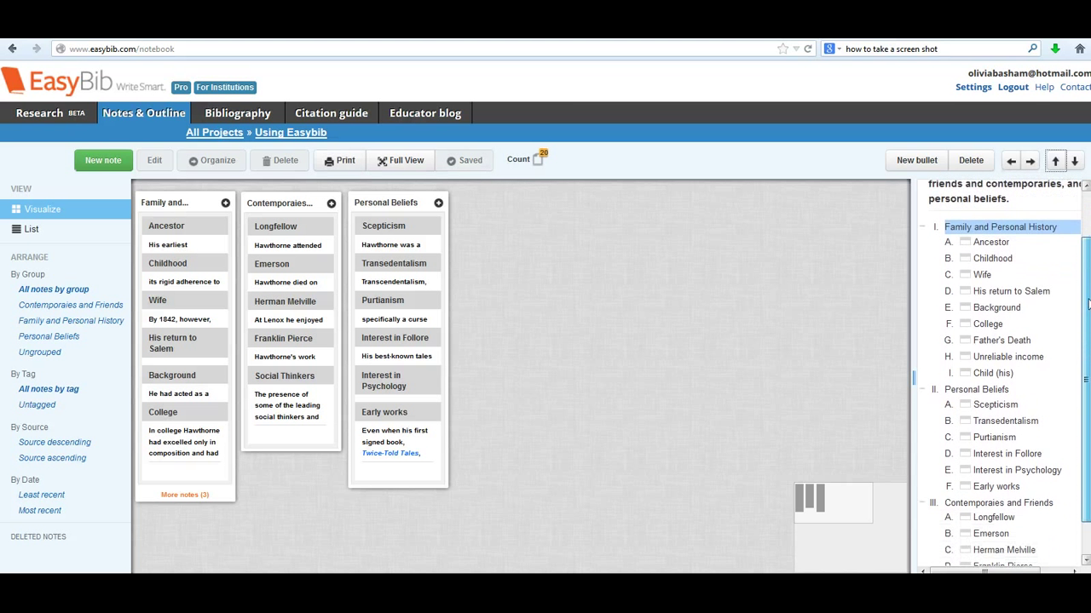
left_click(1003, 385)
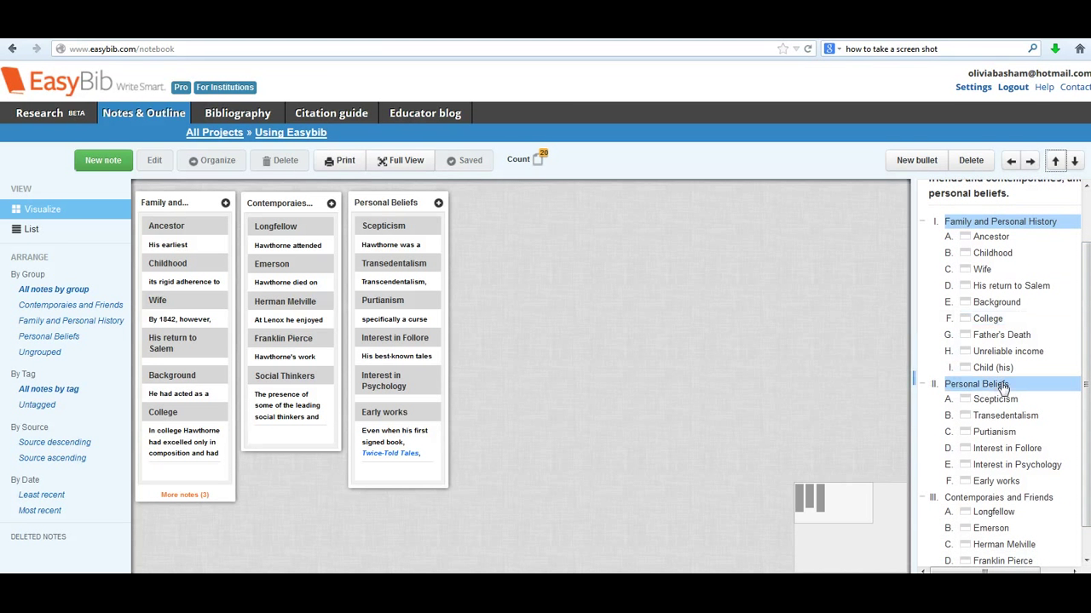
left_click(1074, 162)
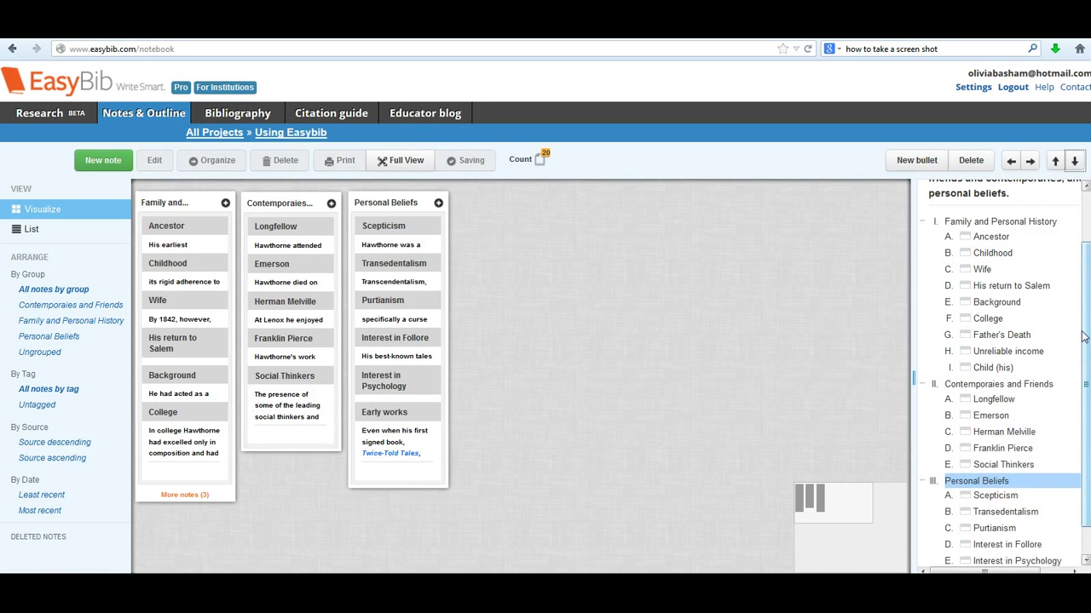
left_click_drag(1082, 336, 1087, 311)
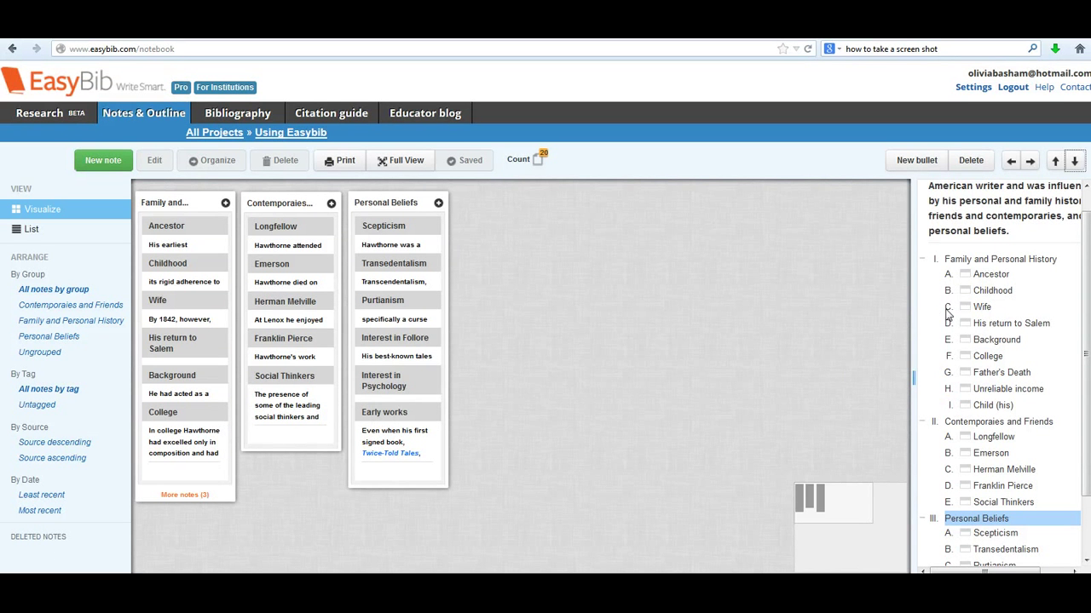
Step: Review the outline with Family and Personal History as section I, points Ancestor to Child (his)
mouse_move(975, 280)
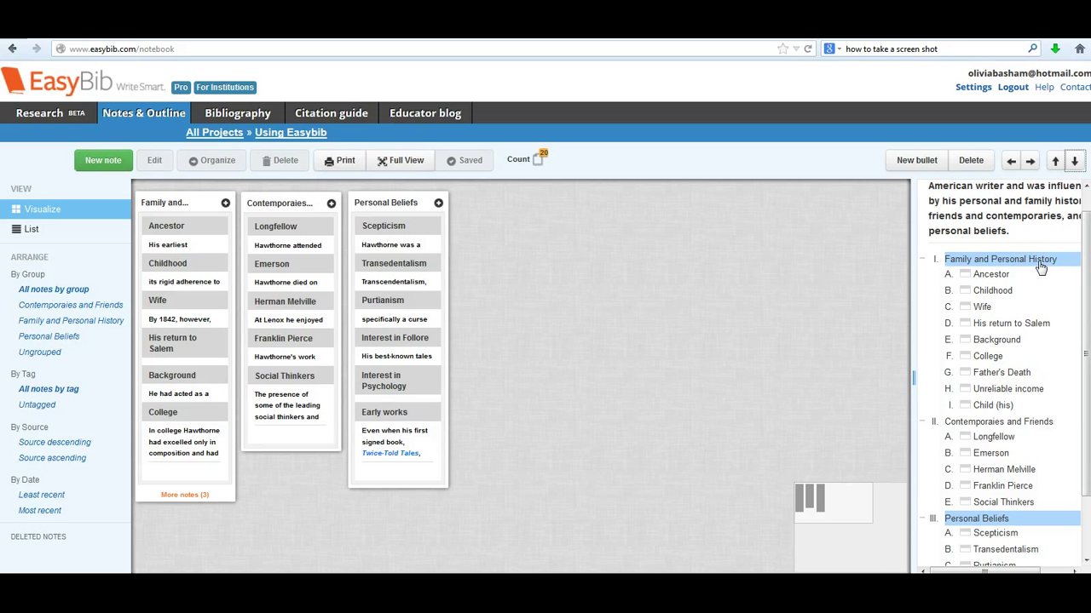
Step: Move Background up to point B and Father's Death up to point D
left_click(1002, 341)
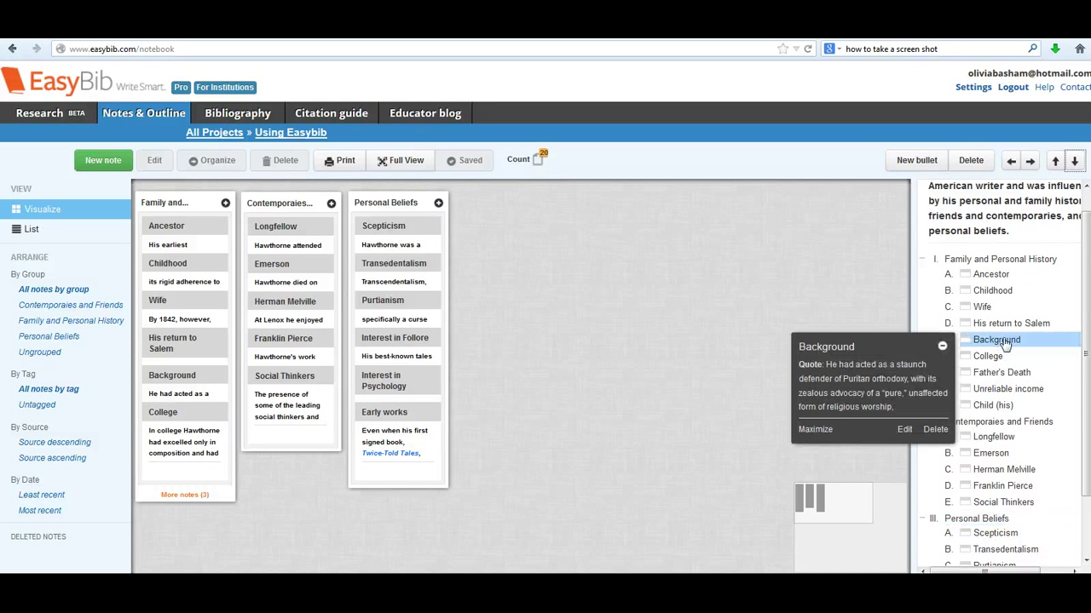
left_click(1056, 162)
left_click(1057, 162)
left_click(1056, 162)
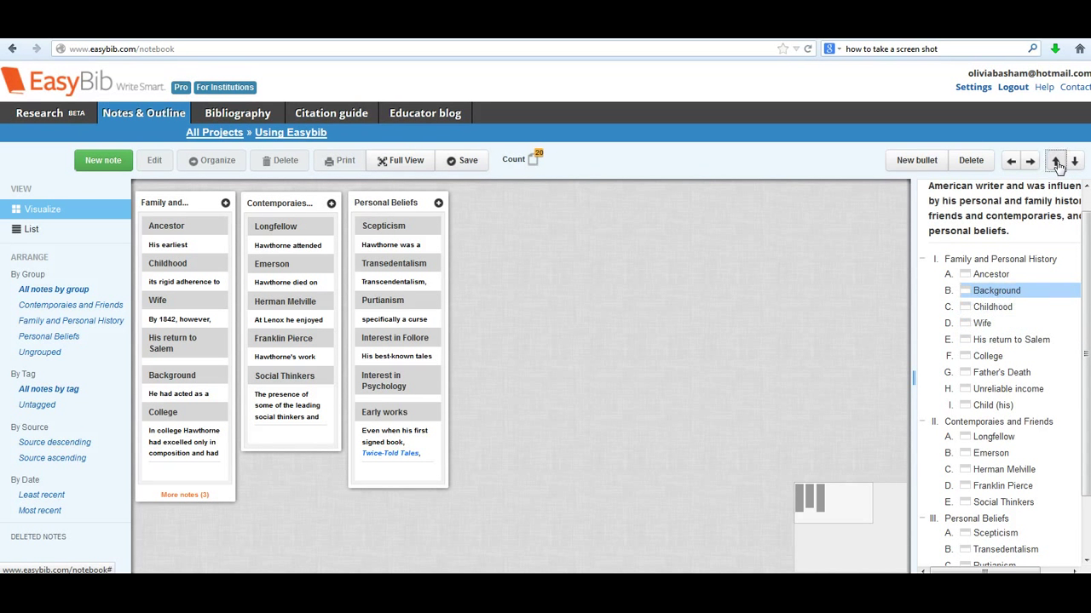
mouse_move(1003, 316)
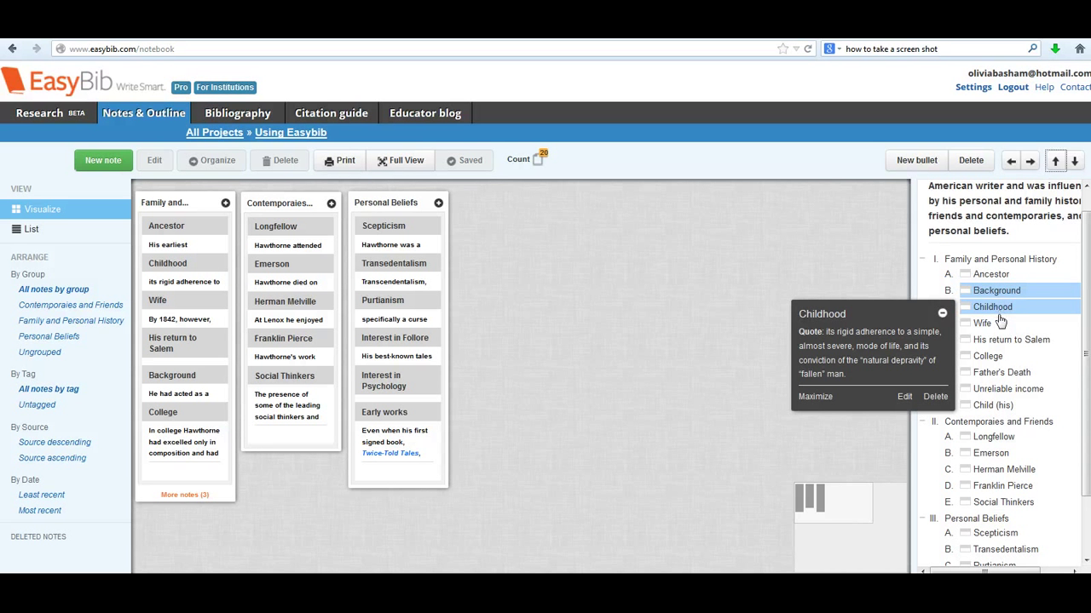
left_click(995, 376)
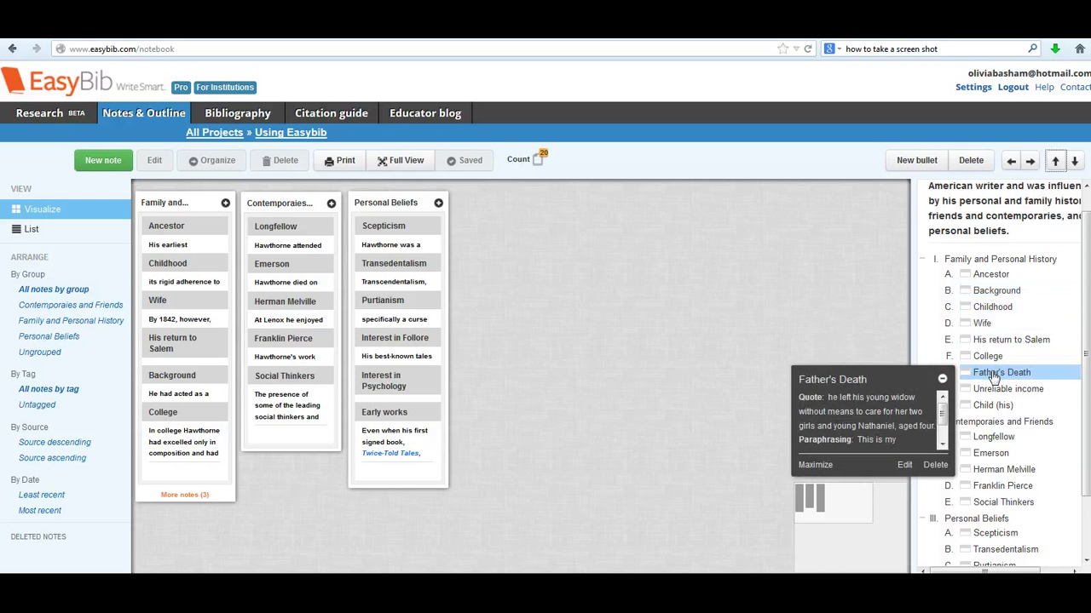
left_click(1055, 162)
left_click(1055, 162)
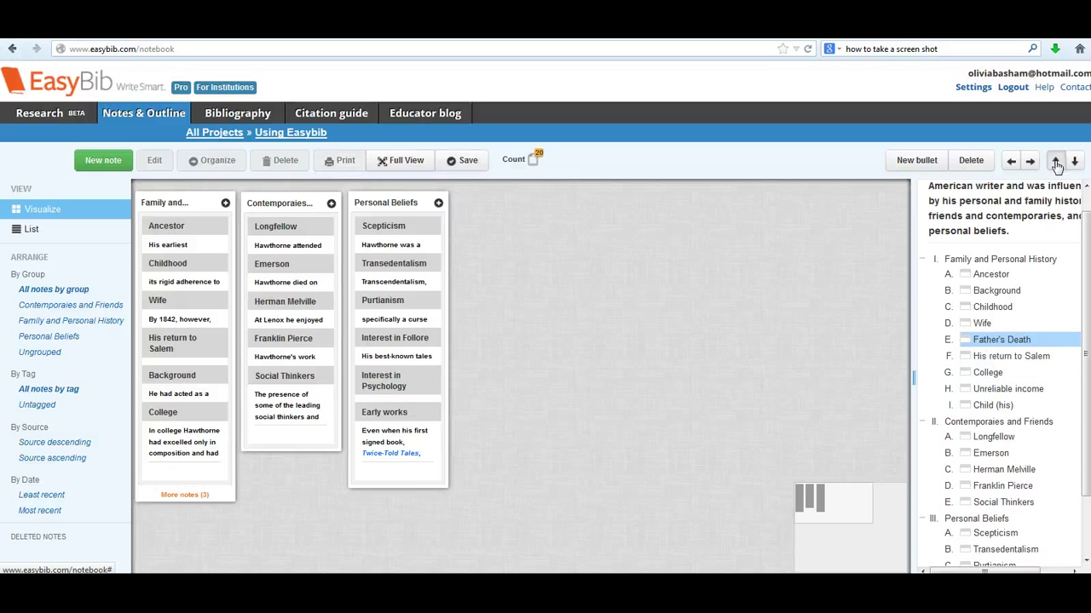
left_click(1056, 161)
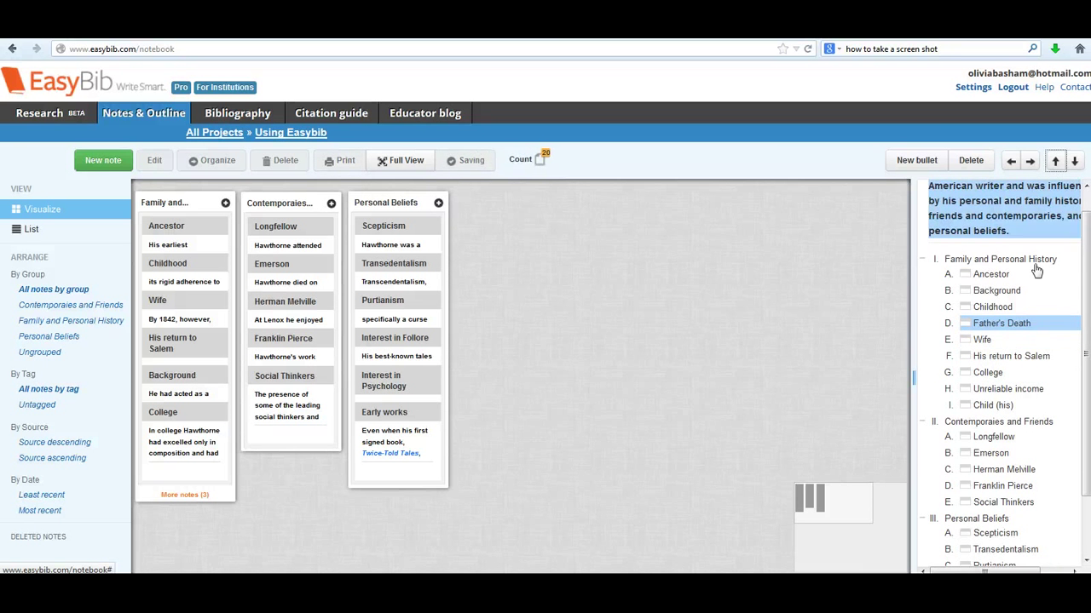
Step: Move College above Wife, then Child (his) and Unreliable income above His return to Salem
left_click(990, 378)
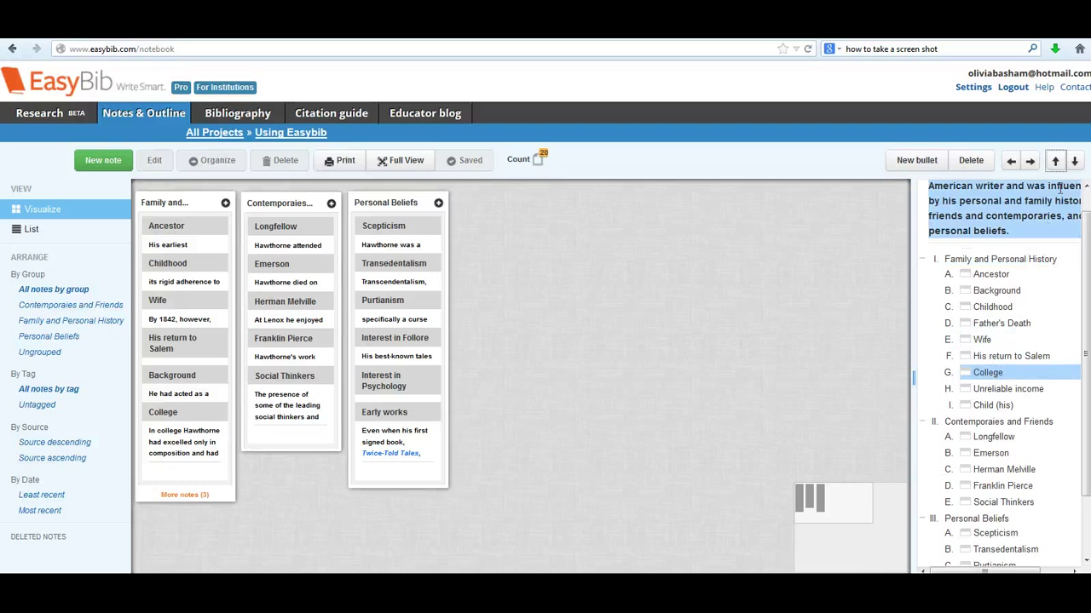
left_click(1055, 162)
left_click(1056, 162)
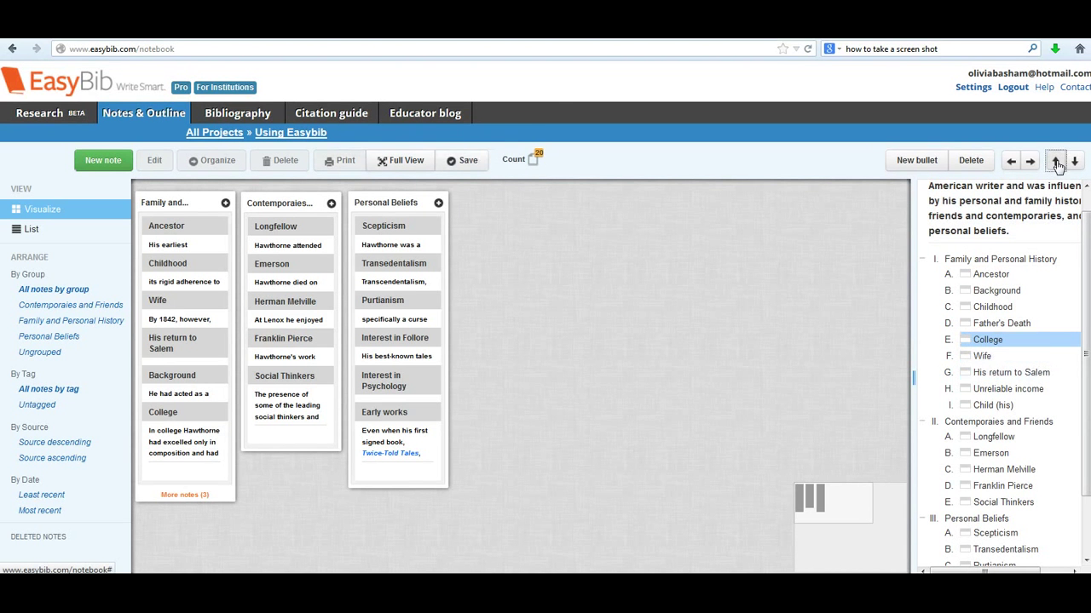
mouse_move(1008, 389)
left_click(995, 406)
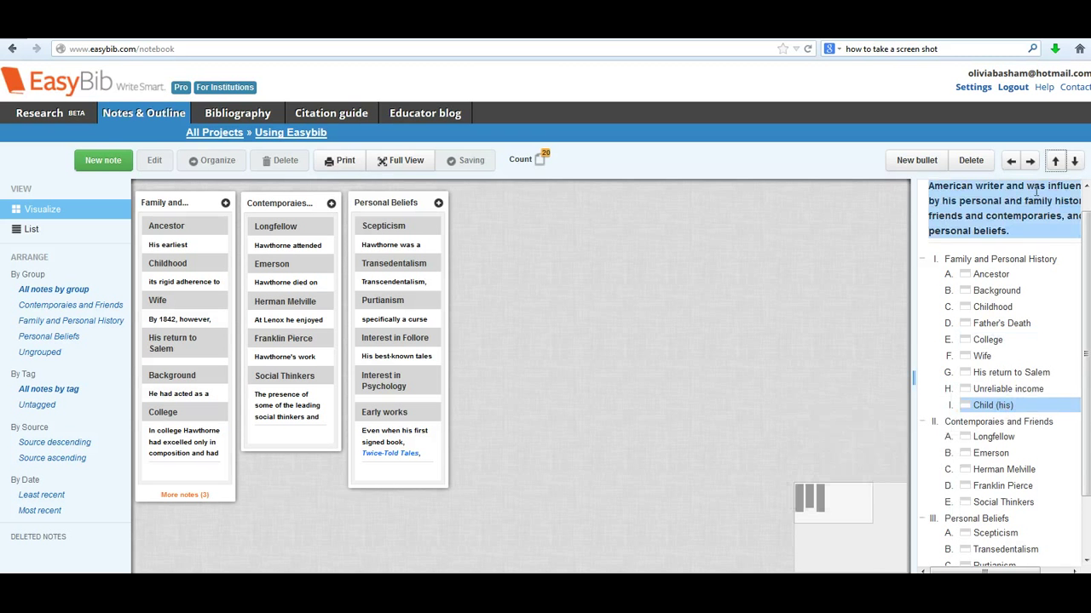
left_click(1055, 162)
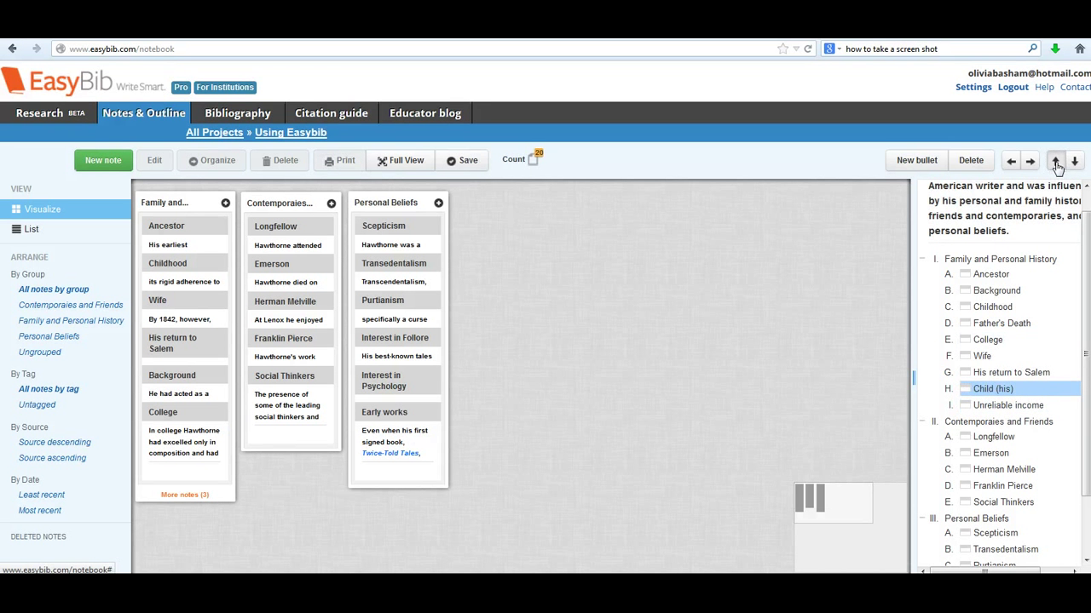
left_click(1055, 161)
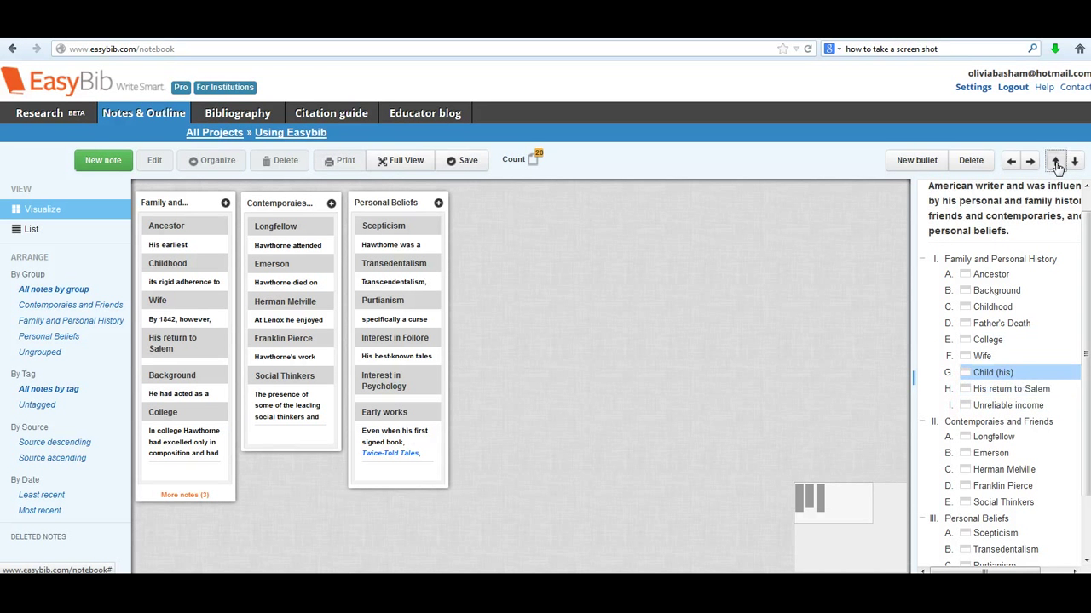
left_click(1006, 407)
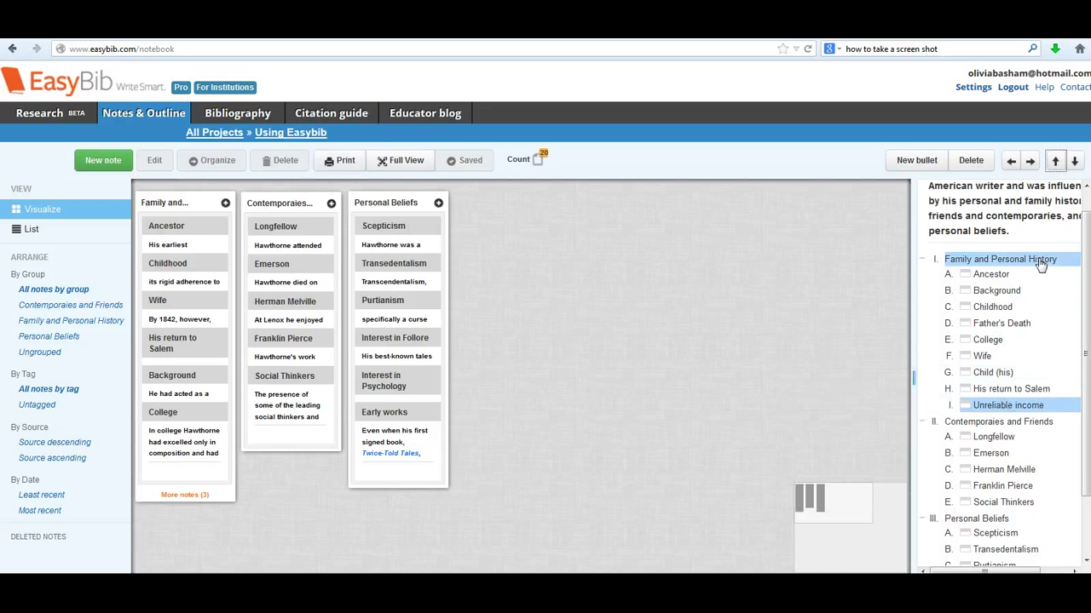
triple_click(1053, 189)
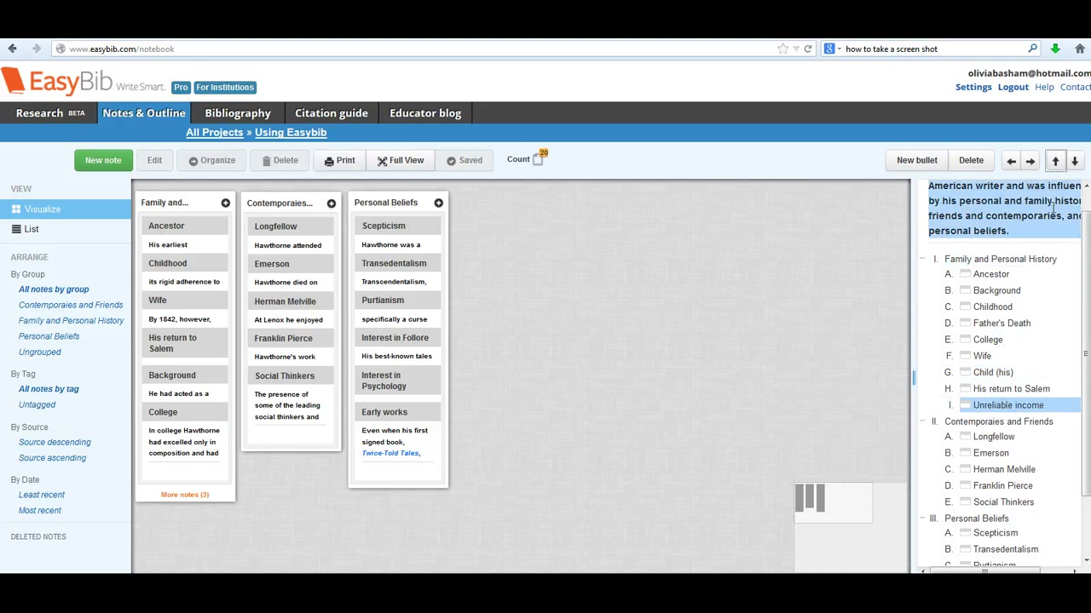
left_click(1056, 162)
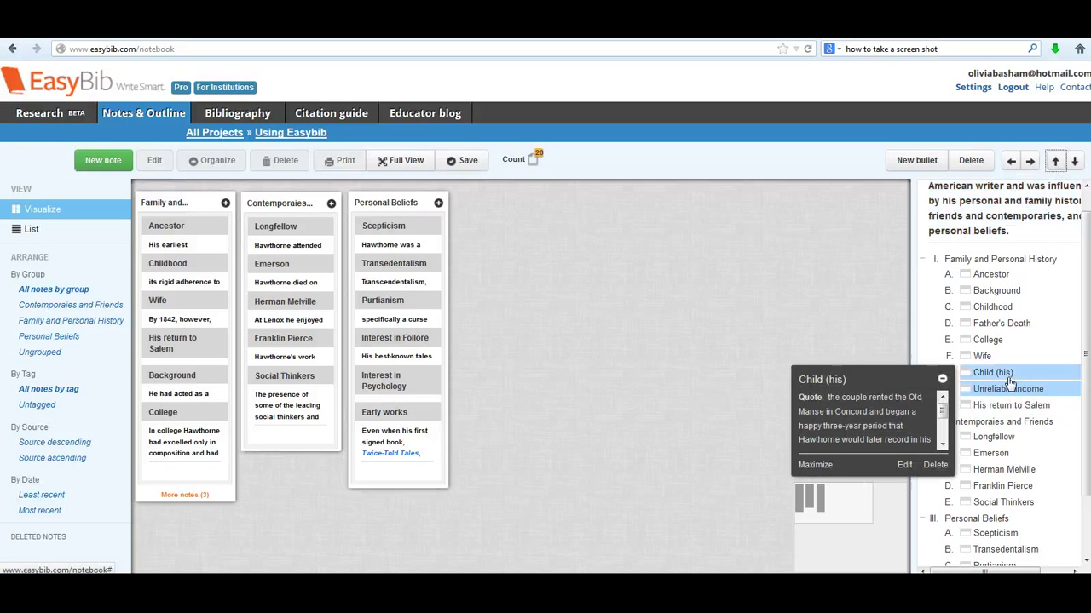
mouse_move(1001, 385)
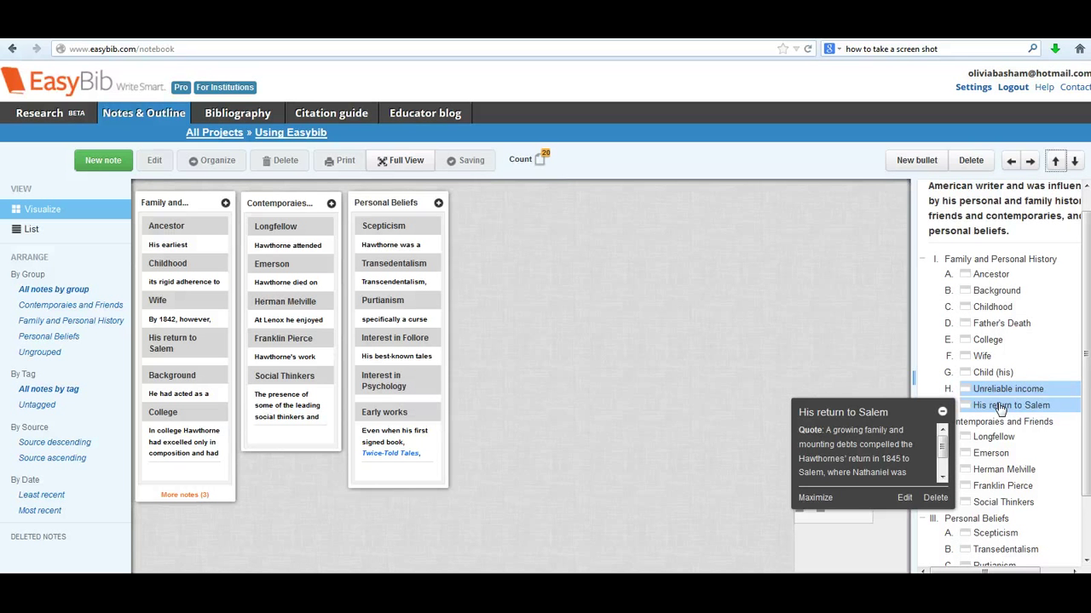
mouse_move(1082, 400)
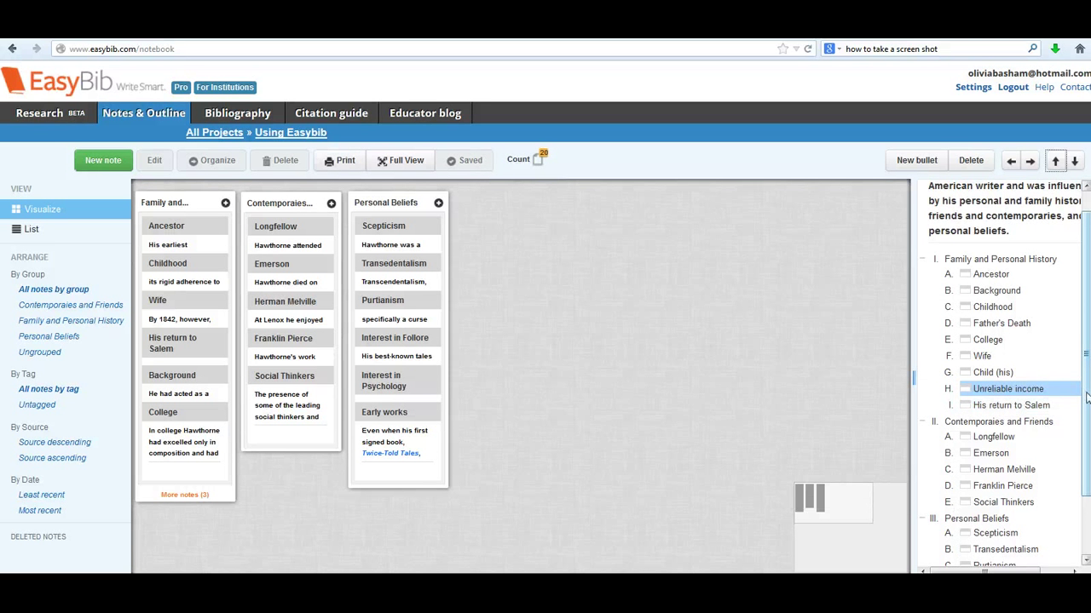
Step: Move Franklin Pierce to the top of Contemporaries and Friends
left_click_drag(1087, 398, 1088, 487)
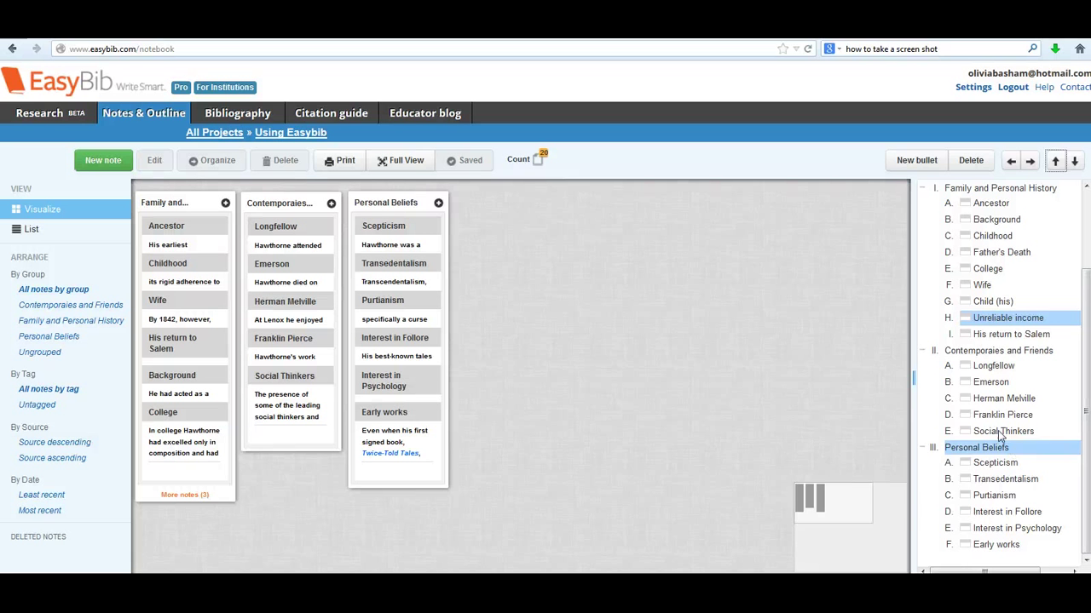
mouse_move(1008, 516)
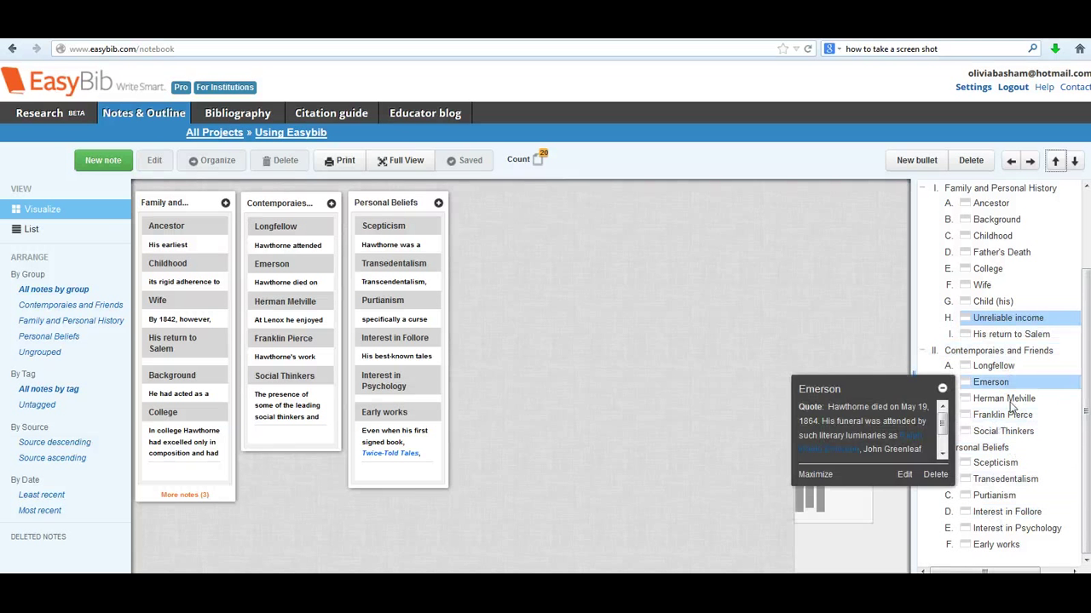
mouse_move(1013, 435)
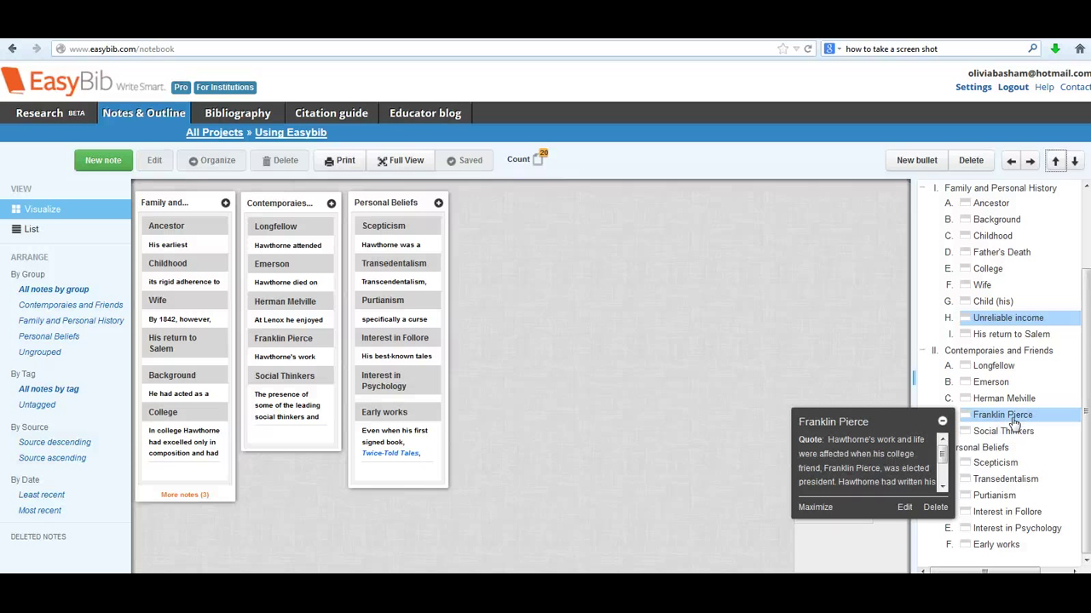
left_click(1014, 423)
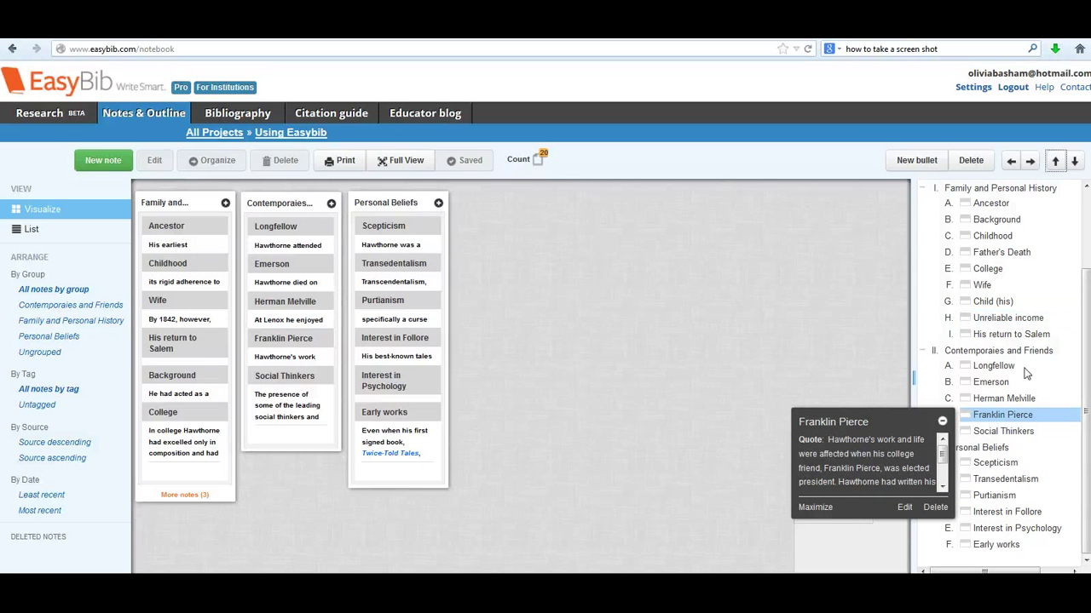
left_click(1054, 162)
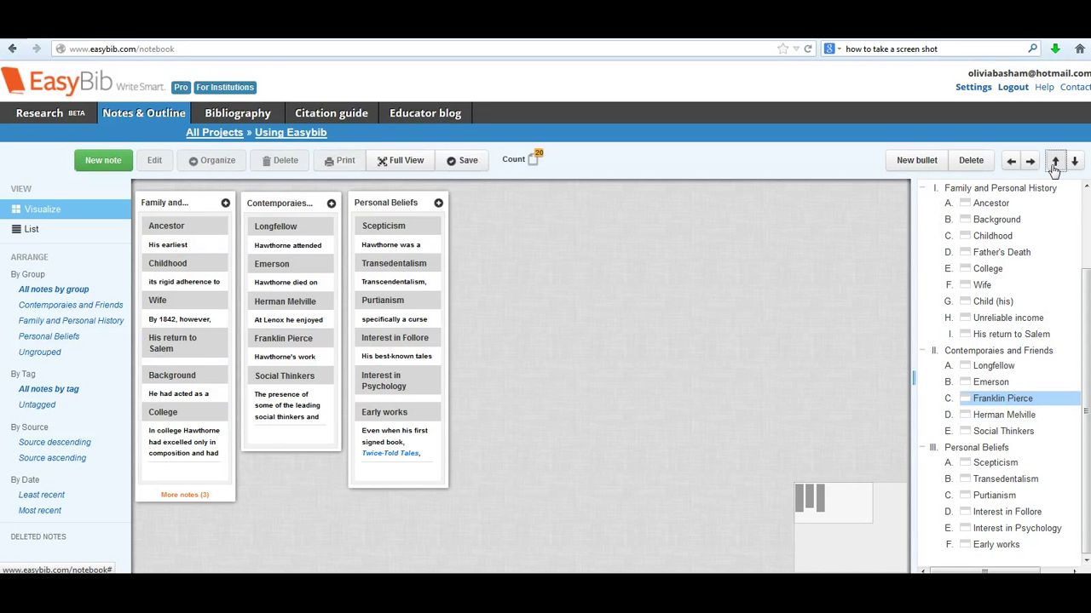
left_click(1054, 161)
left_click(1054, 161)
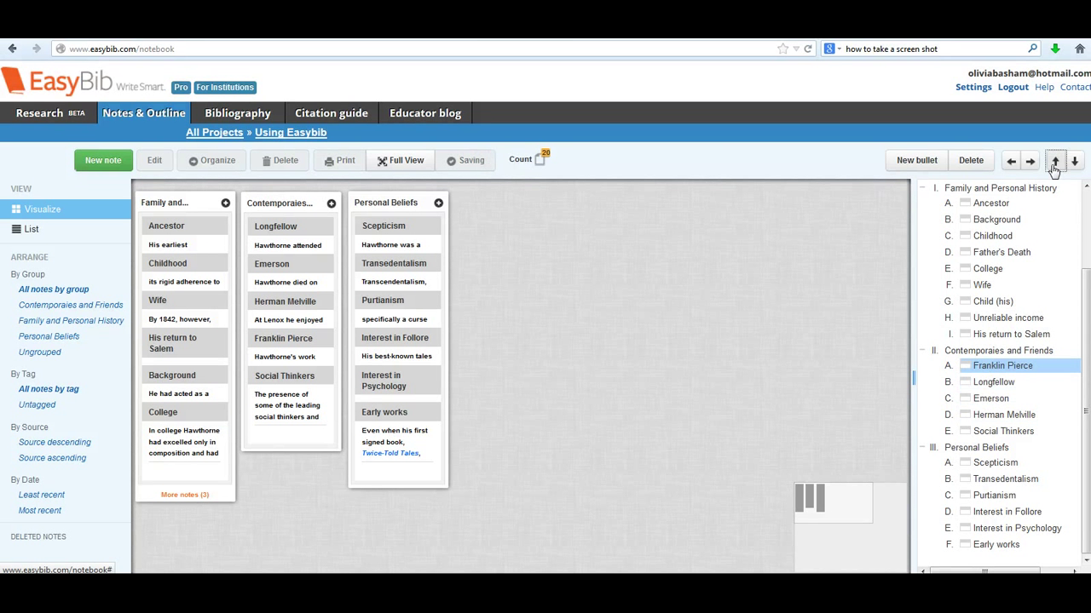
Step: Move Social Thinkers above Herman Melville and Emerson, then Herman Melville above Emerson
mouse_move(1022, 345)
mouse_move(1008, 385)
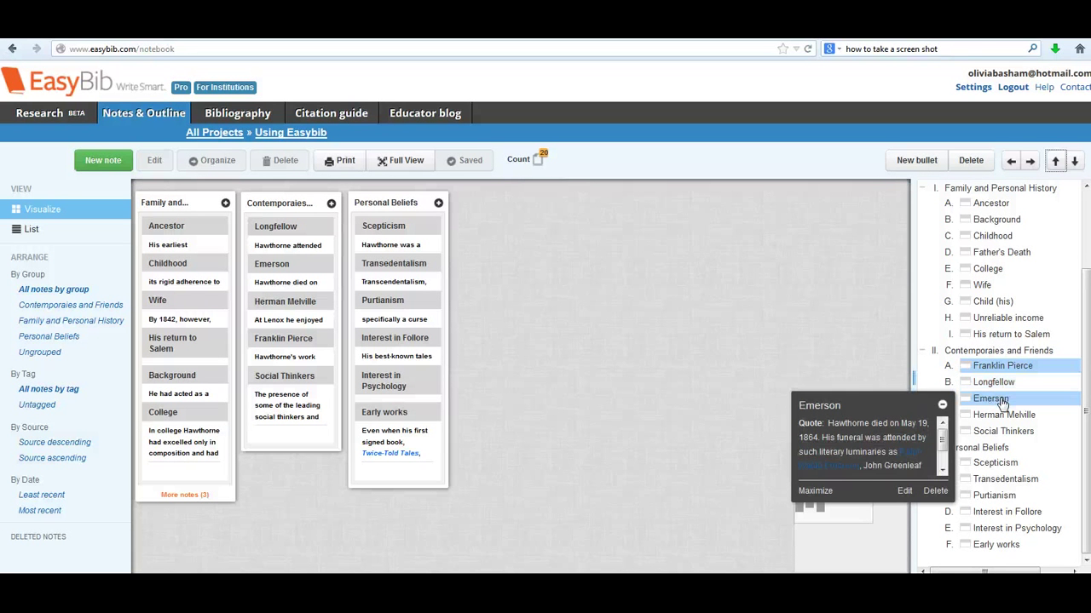
left_click(997, 434)
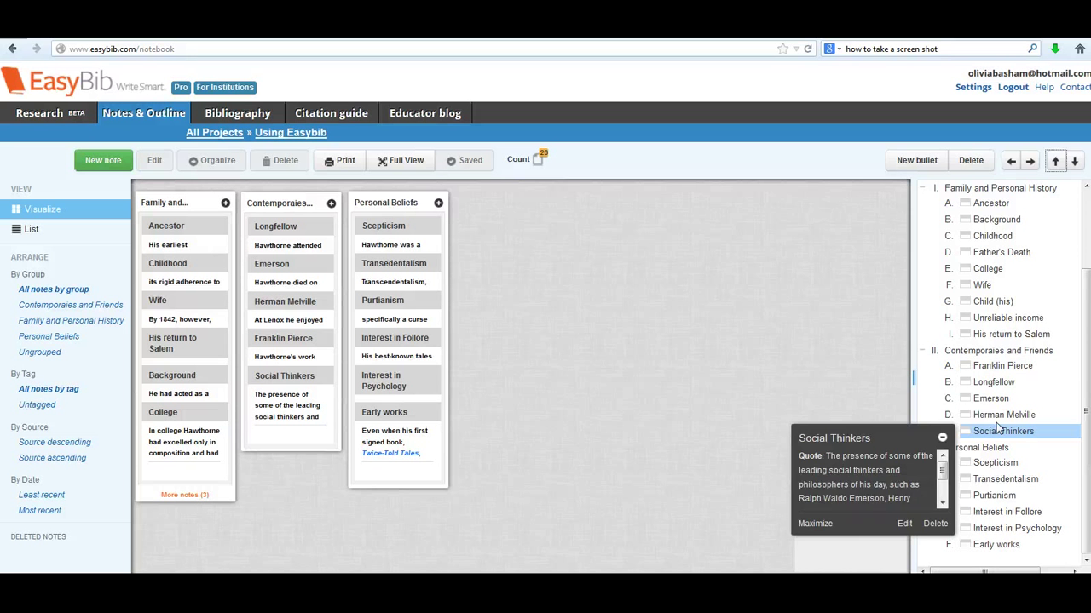
left_click(1058, 161)
left_click(1057, 161)
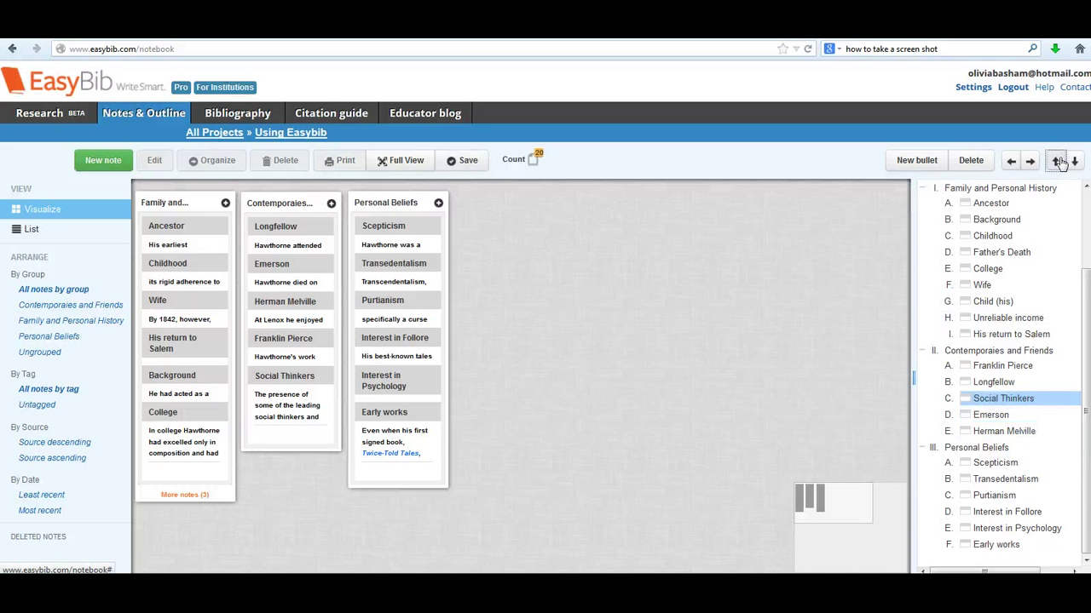
left_click(993, 435)
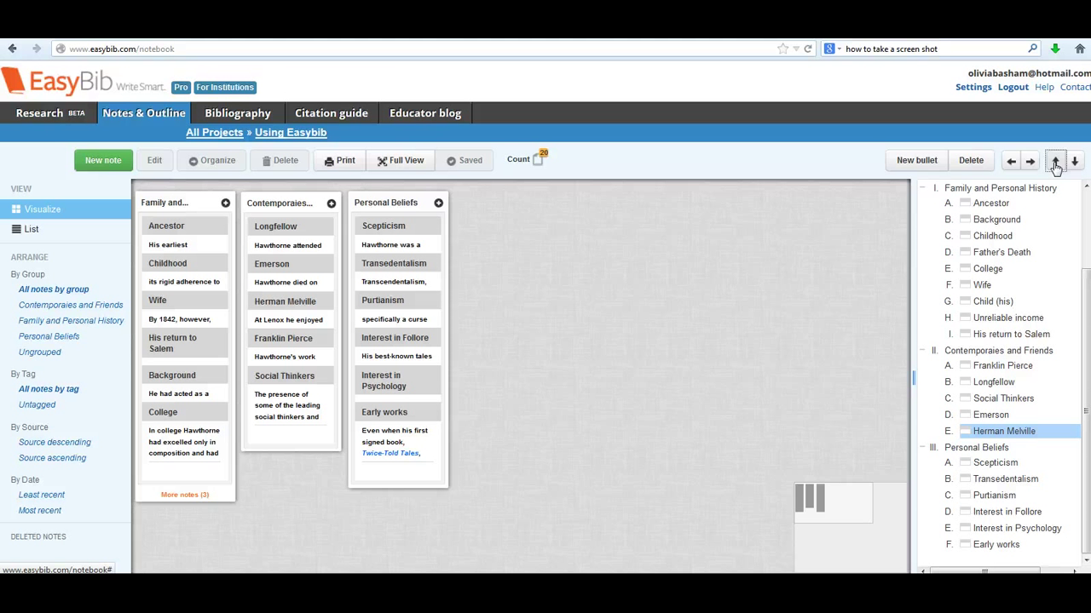
left_click(1055, 162)
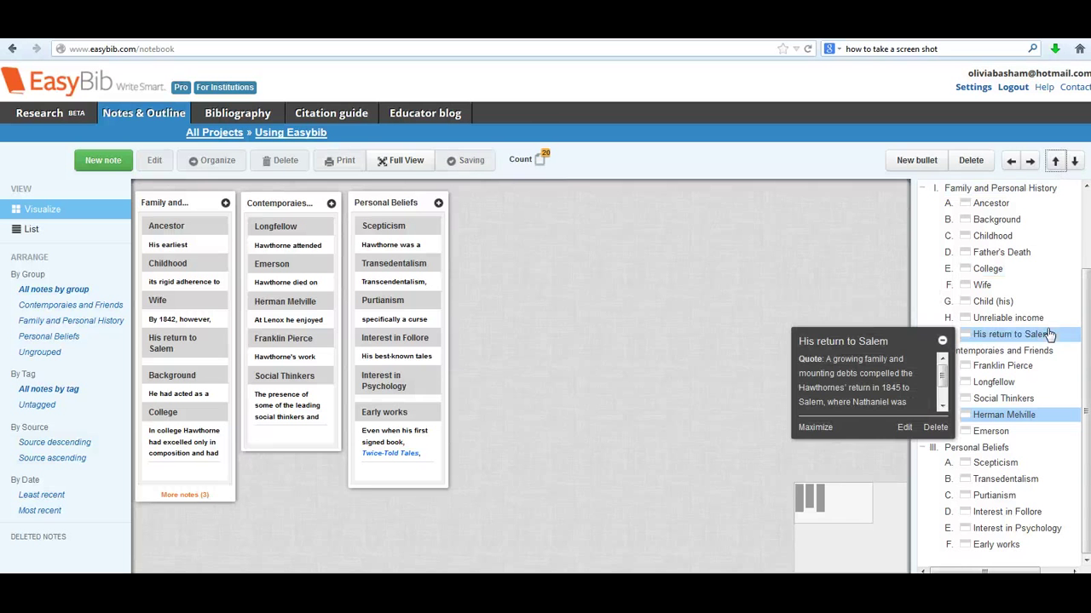
Step: Move Purtianism above Transedentalism to the top of Personal Beliefs
mouse_move(1024, 464)
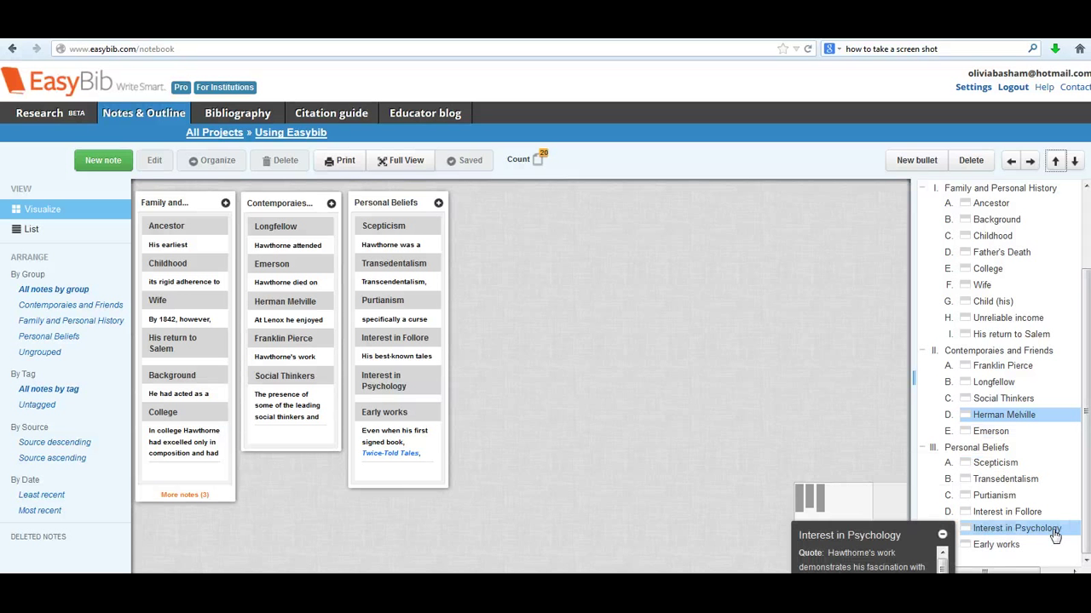
mouse_move(1043, 548)
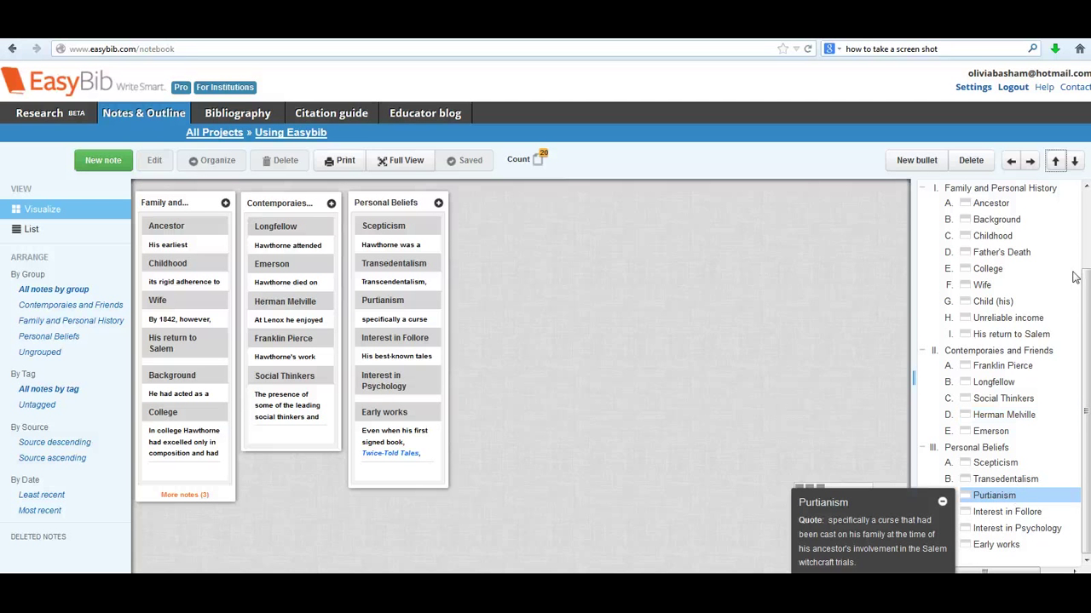
left_click(1057, 167)
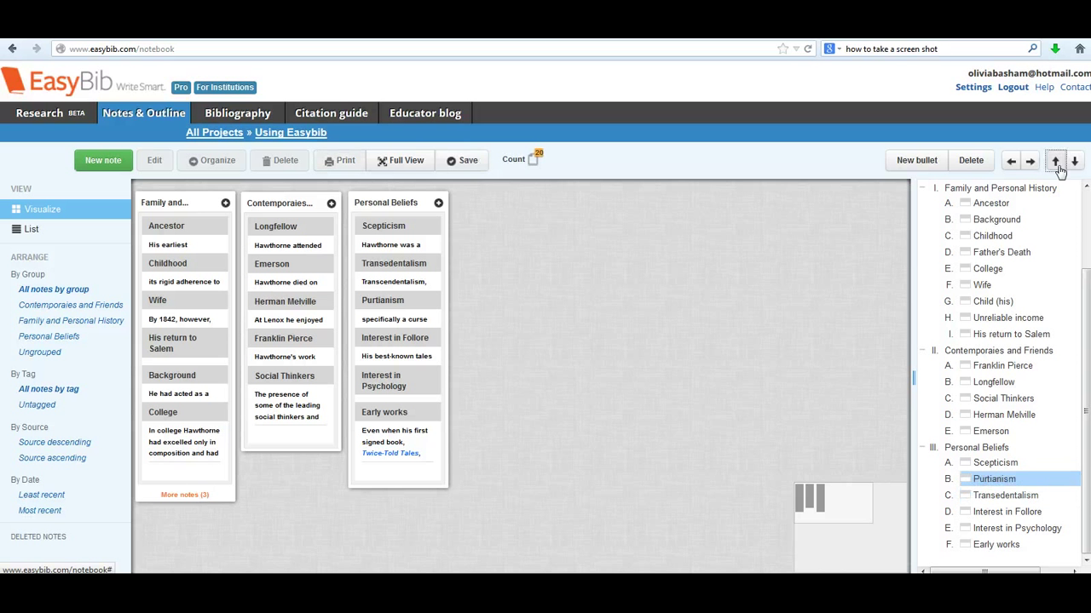
left_click(1057, 167)
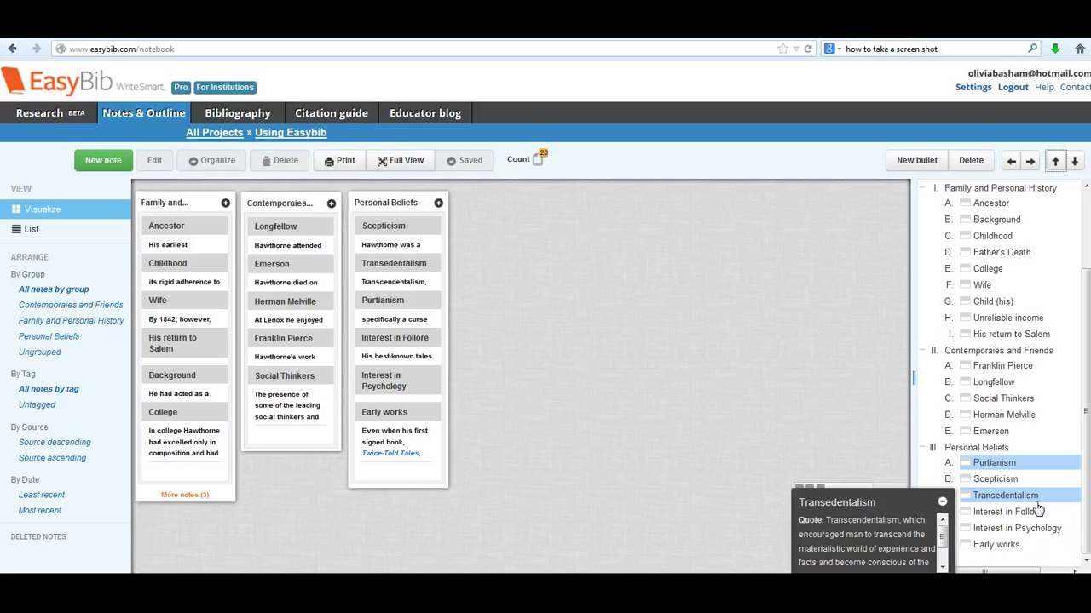
Step: Raise Early works to first place under Personal Beliefs
left_click(1004, 545)
mouse_move(1054, 258)
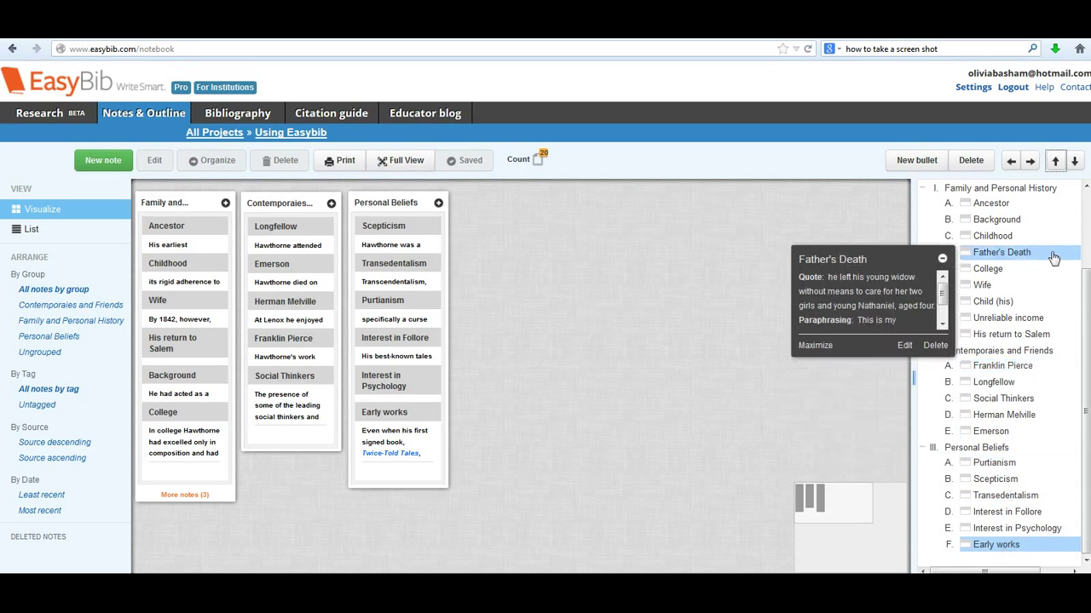
left_click(1055, 161)
left_click(1055, 161)
left_click(1055, 161)
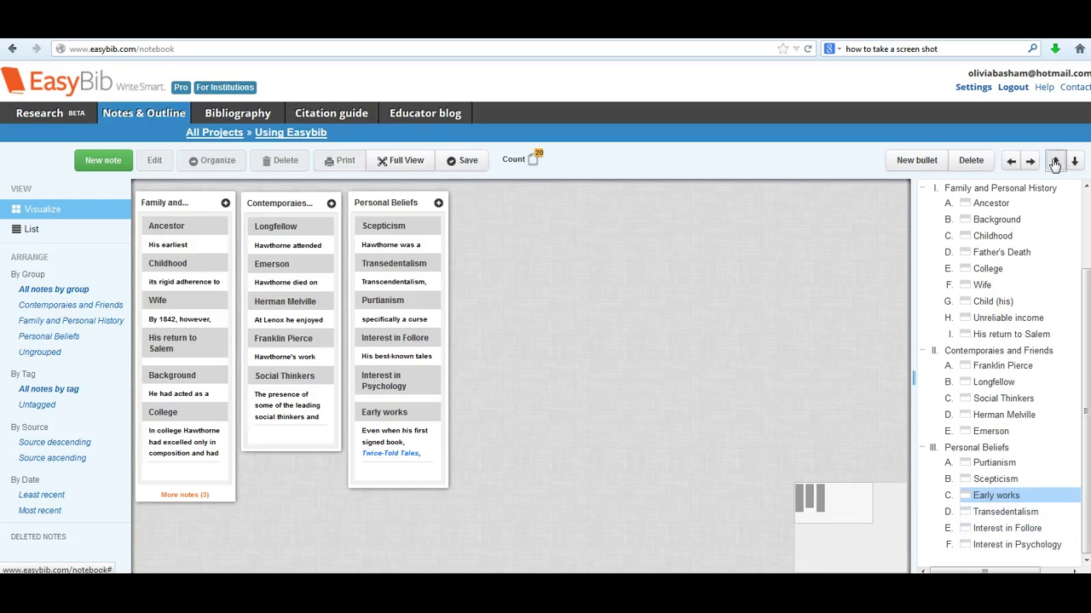
left_click(1055, 161)
left_click(1055, 161)
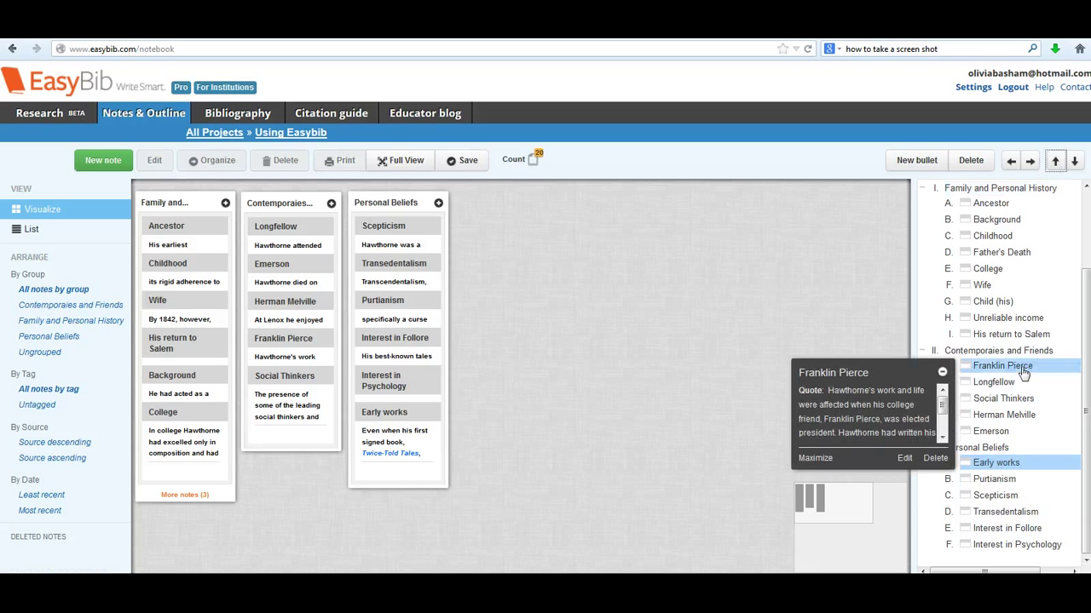
Step: Move Transedentalism above Scepticism and Interest in Psychology up to second place
mouse_move(1013, 514)
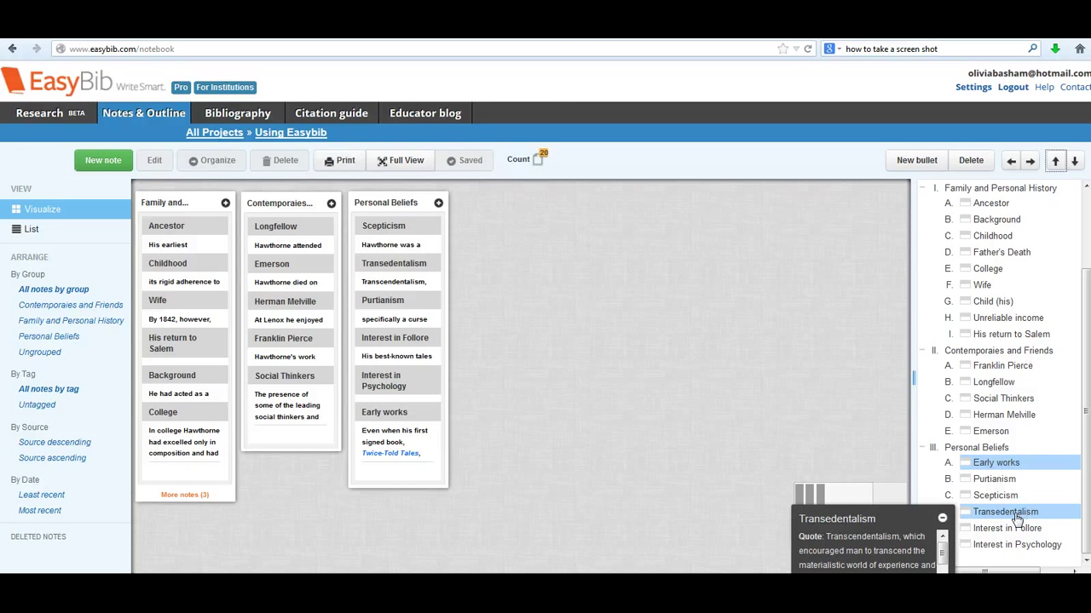
left_click(1014, 514)
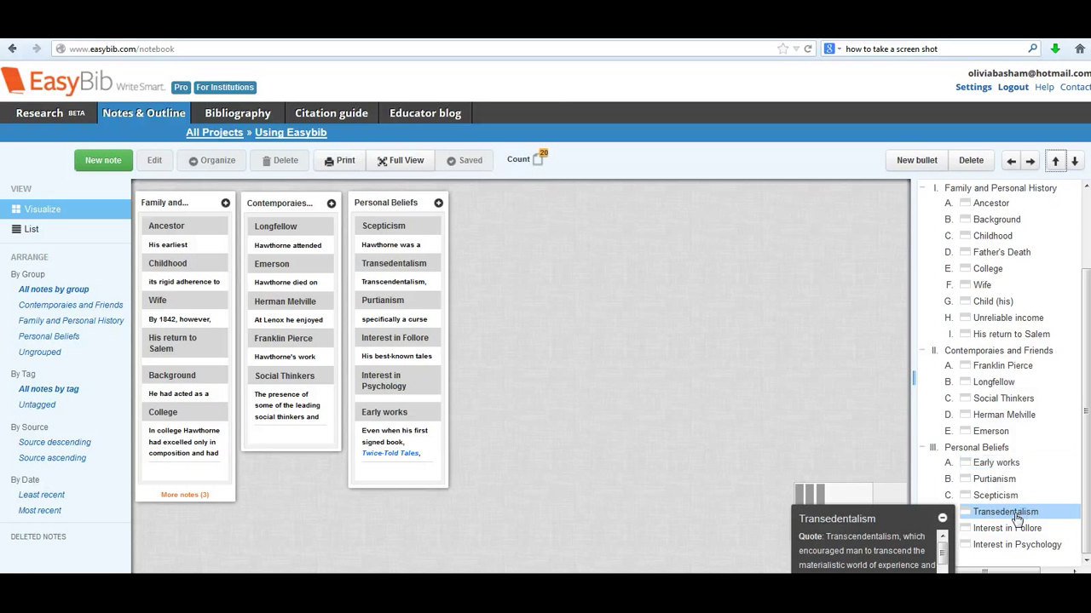
left_click(1054, 162)
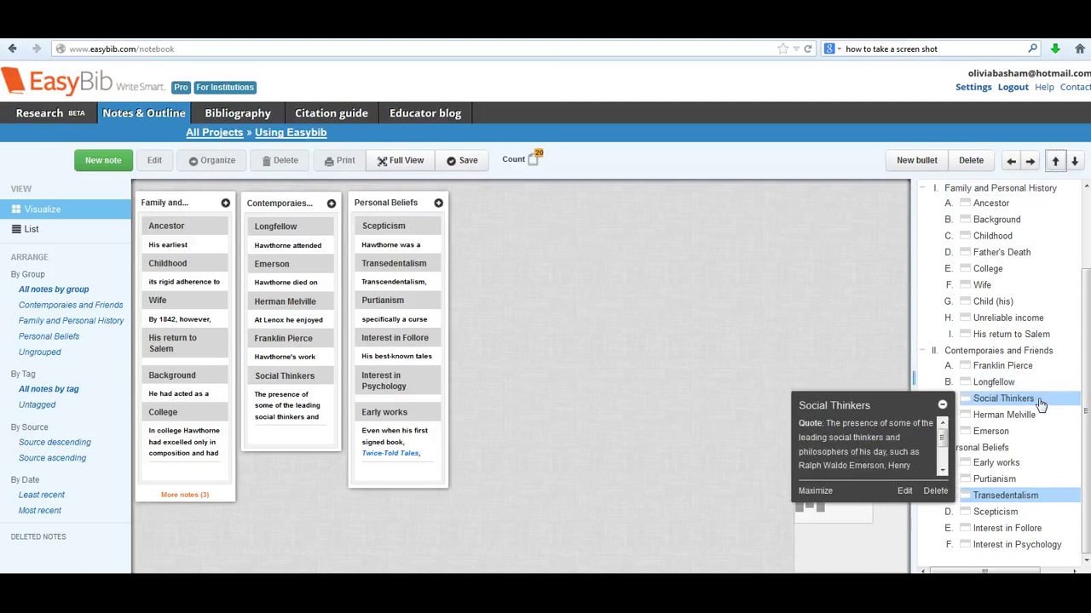
mouse_move(1016, 533)
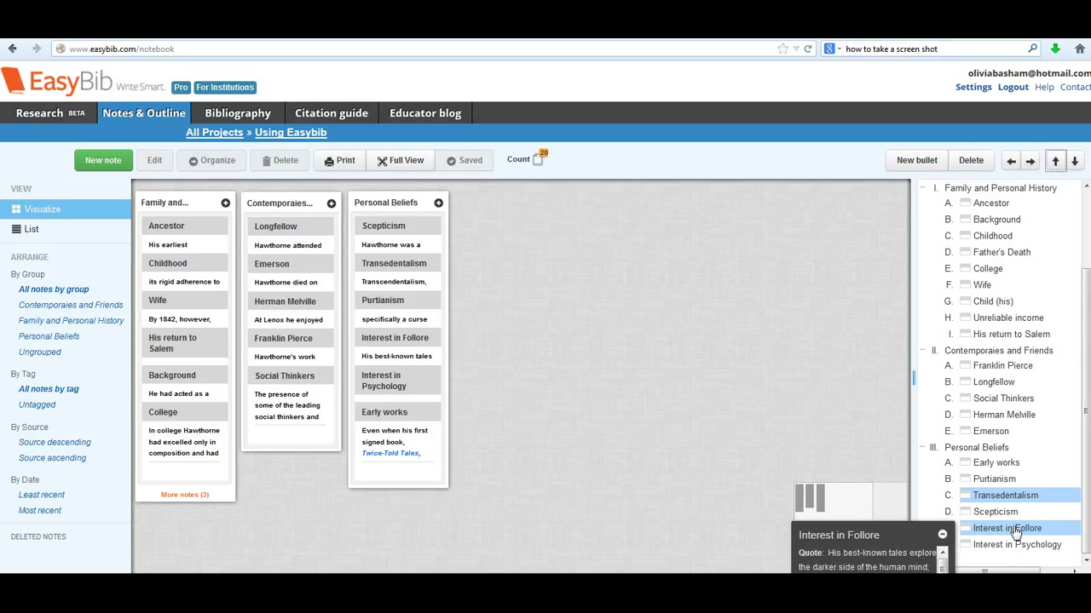
left_click(1016, 547)
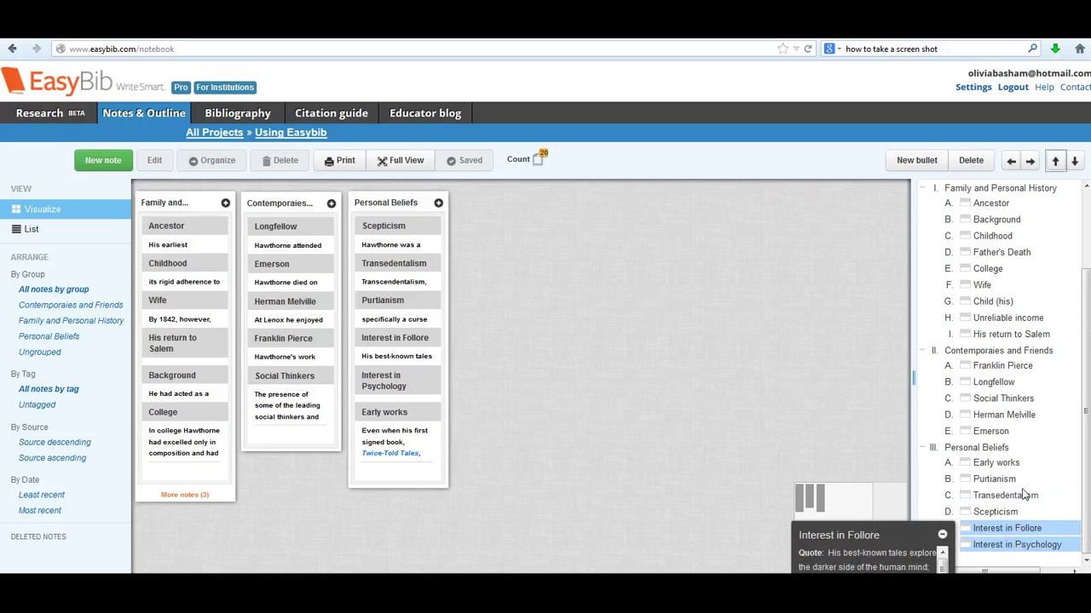
left_click(1057, 161)
left_click(1057, 162)
left_click(1056, 162)
left_click(1057, 162)
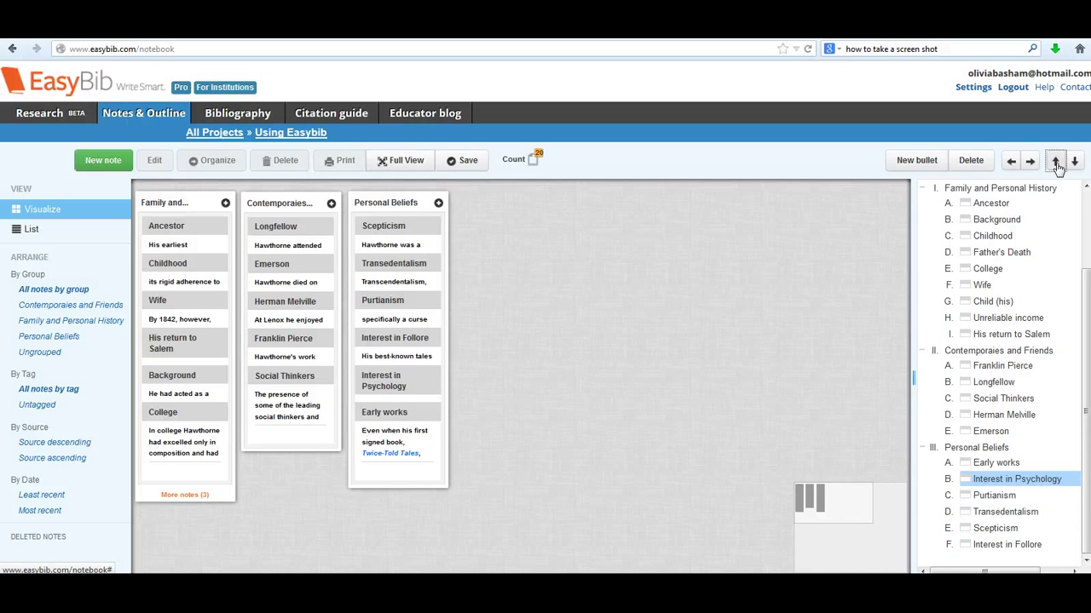
Step: Move Interest in Follore up to third place, then check the top three notes
left_click(1029, 546)
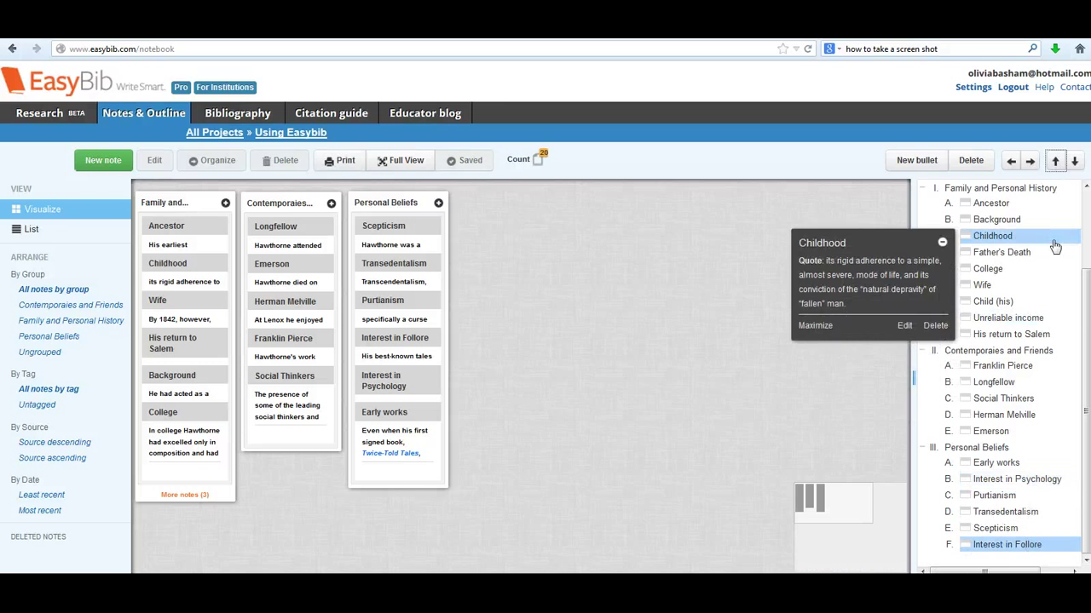
left_click(1056, 161)
left_click(1057, 162)
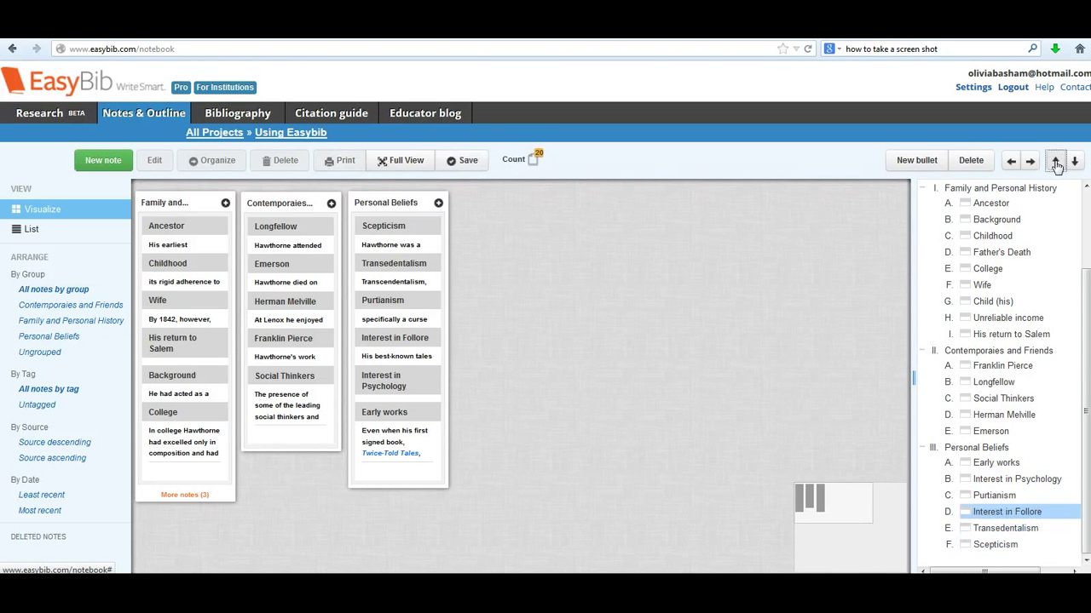
left_click(1056, 162)
left_click(997, 463)
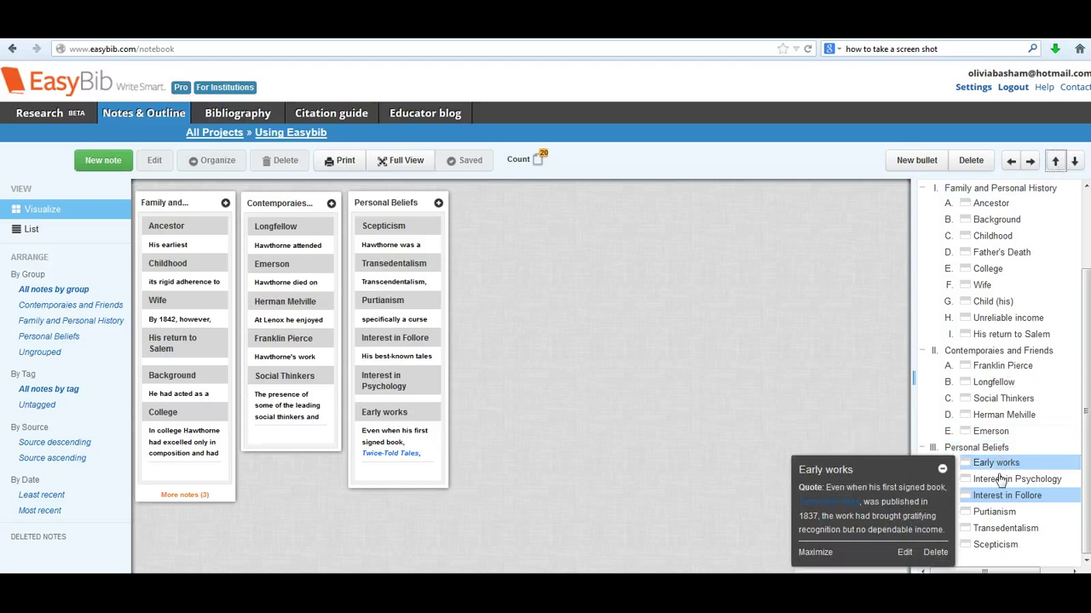
left_click(1001, 465)
left_click(1001, 479)
left_click(997, 494)
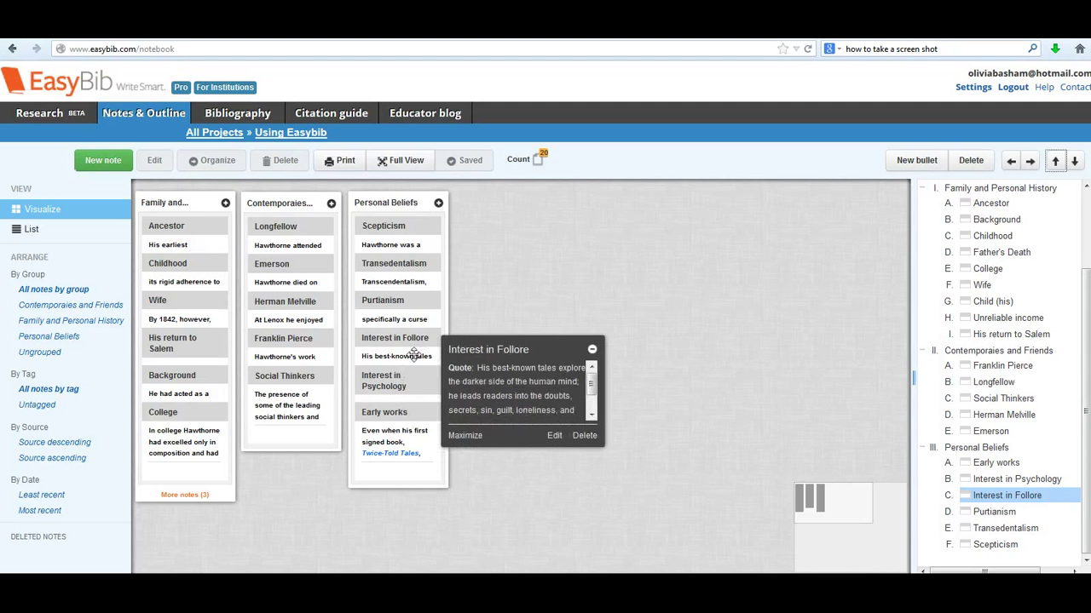
mouse_move(413, 425)
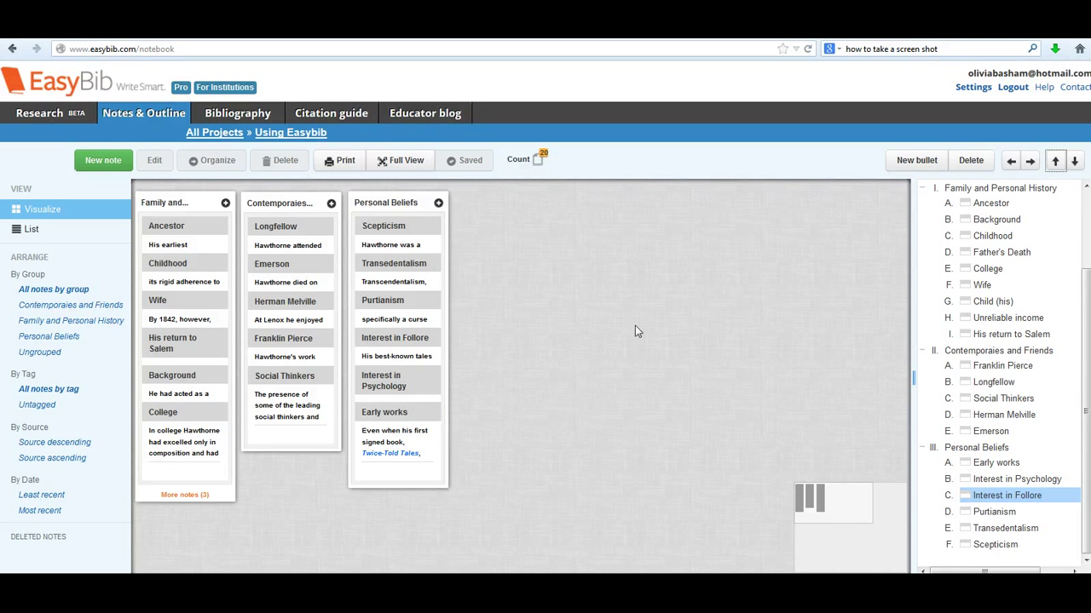